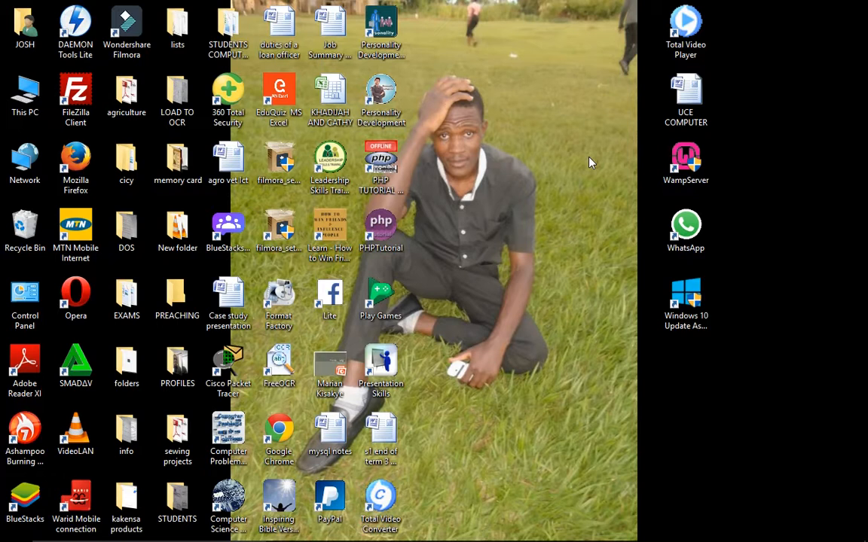
right_click(522, 212)
click(569, 251)
mouse_move(467, 540)
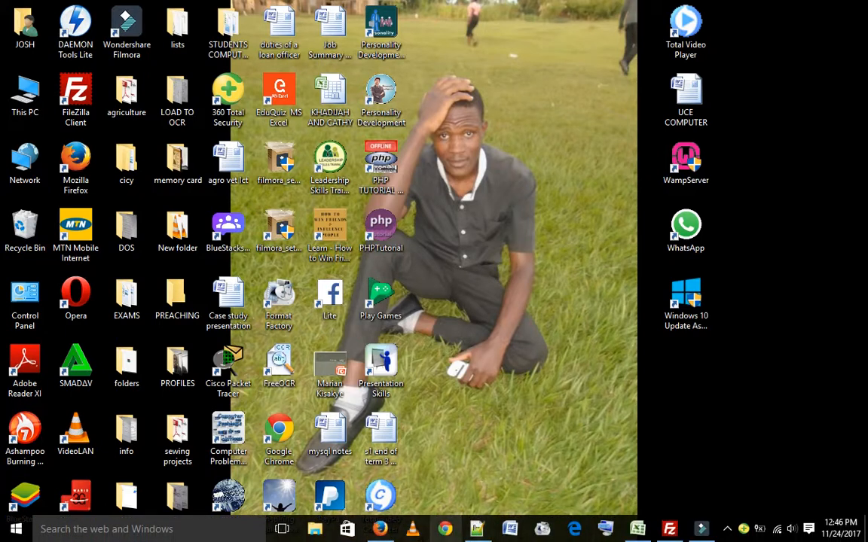
right_click(547, 460)
click(603, 339)
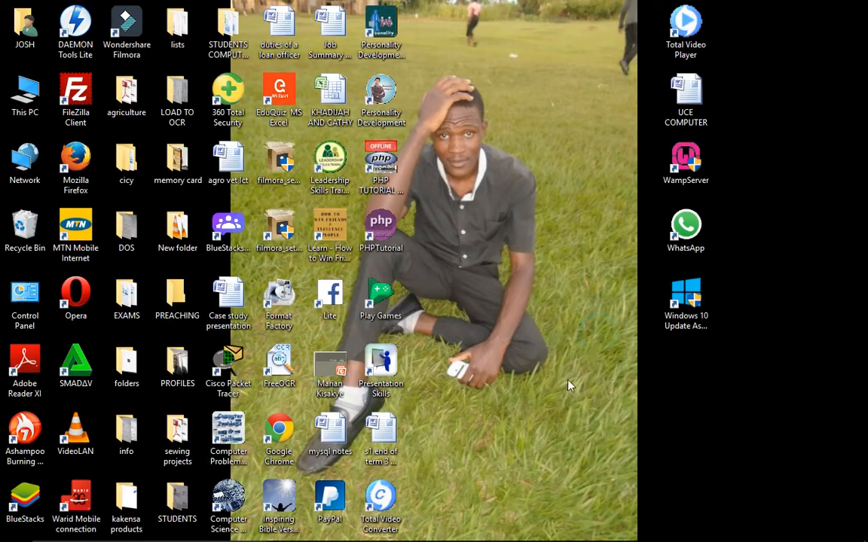
mouse_move(576, 539)
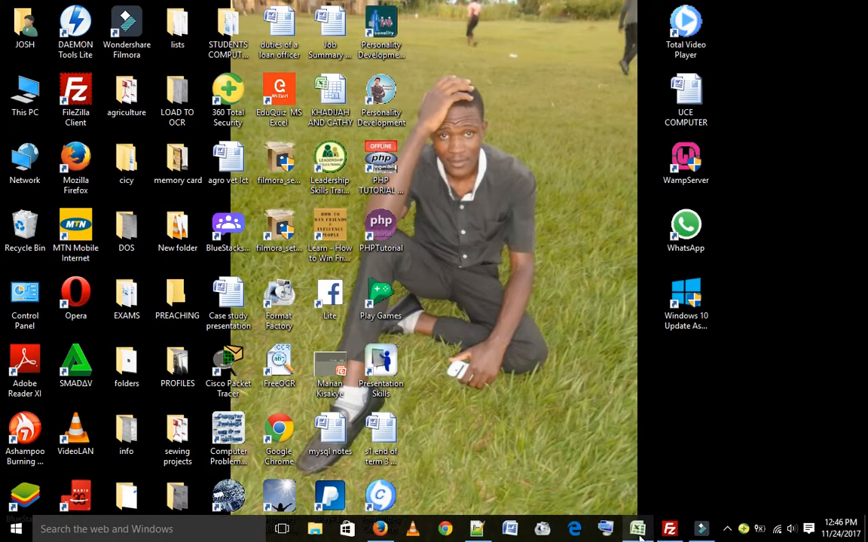
mouse_move(634, 532)
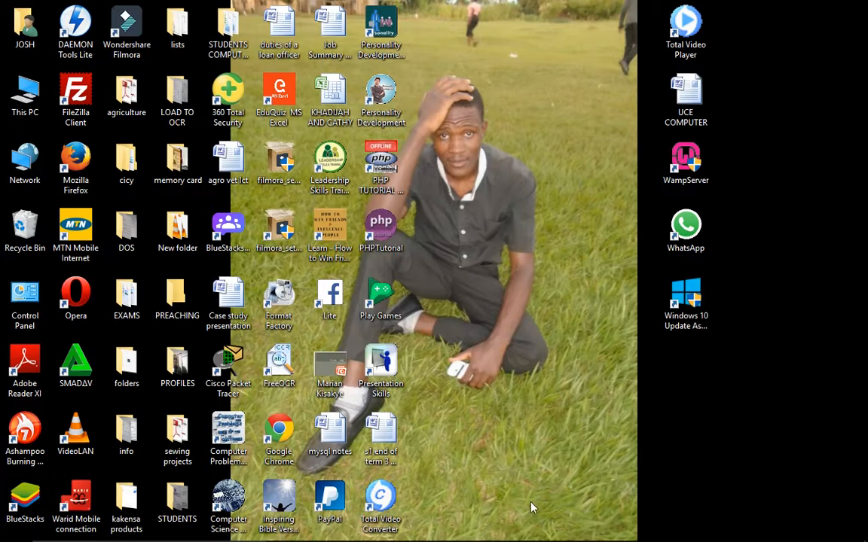
mouse_move(519, 541)
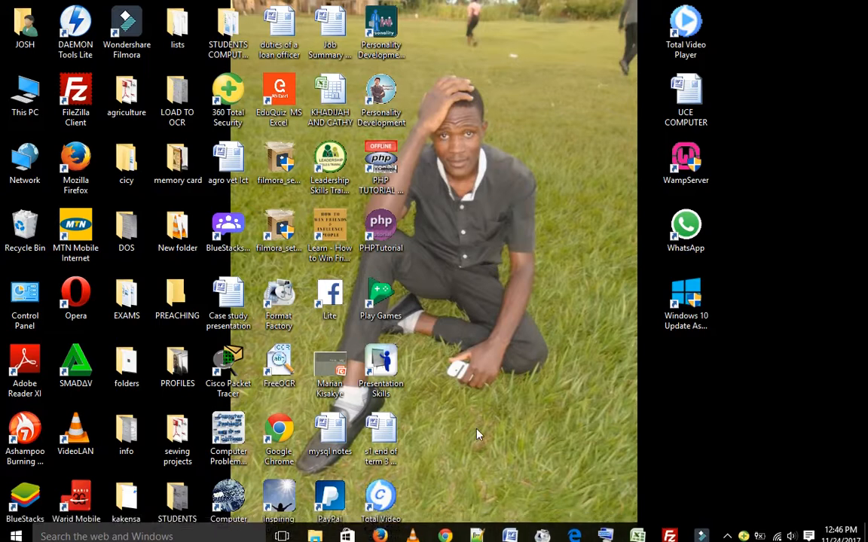
right_click(476, 435)
click(525, 315)
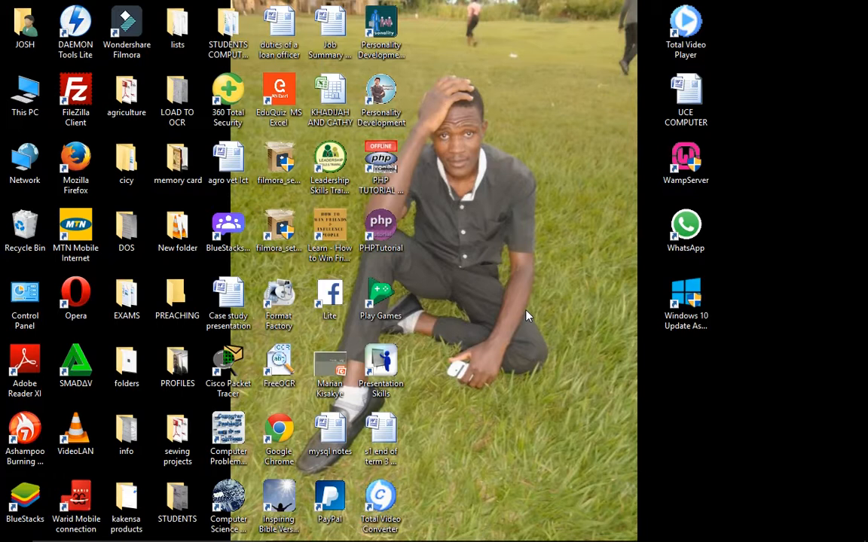
Step: Open the Word document "Excel question" from academics > kakensa exams 2017 > upload2 on the backup (E:) drive
mouse_move(509, 536)
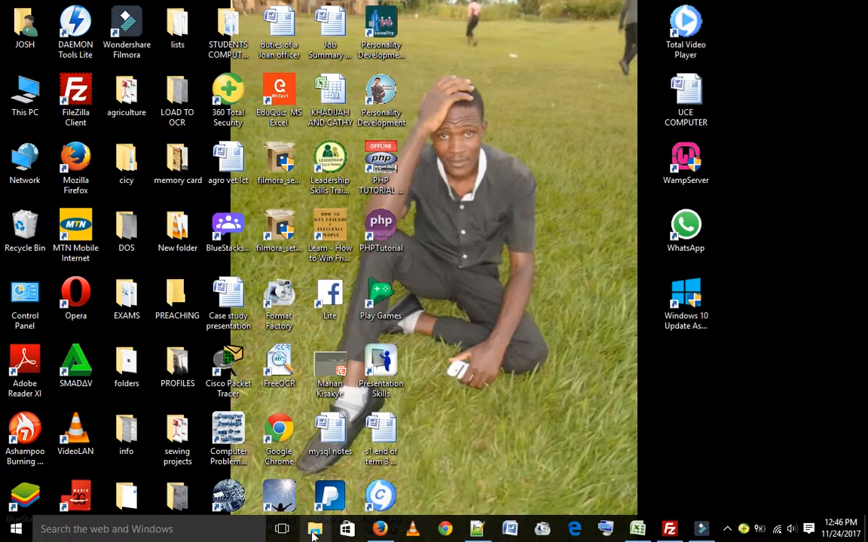
key(super+e)
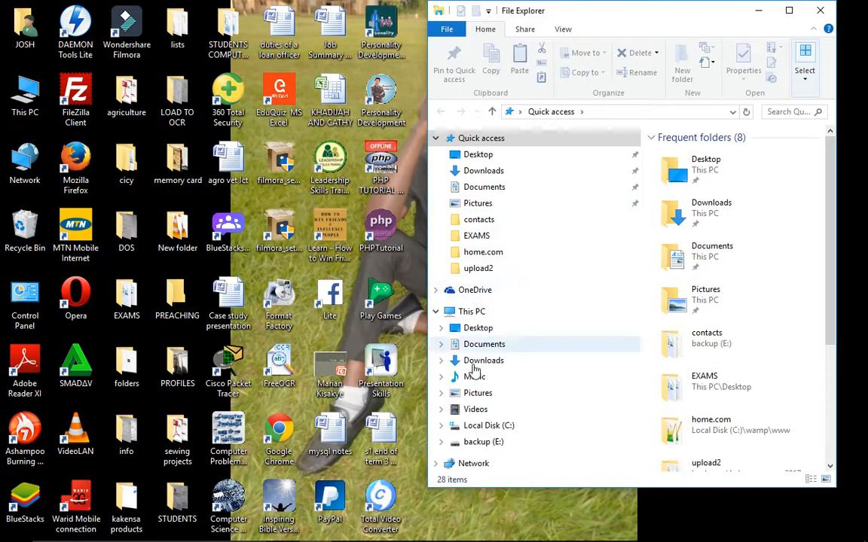
click(479, 441)
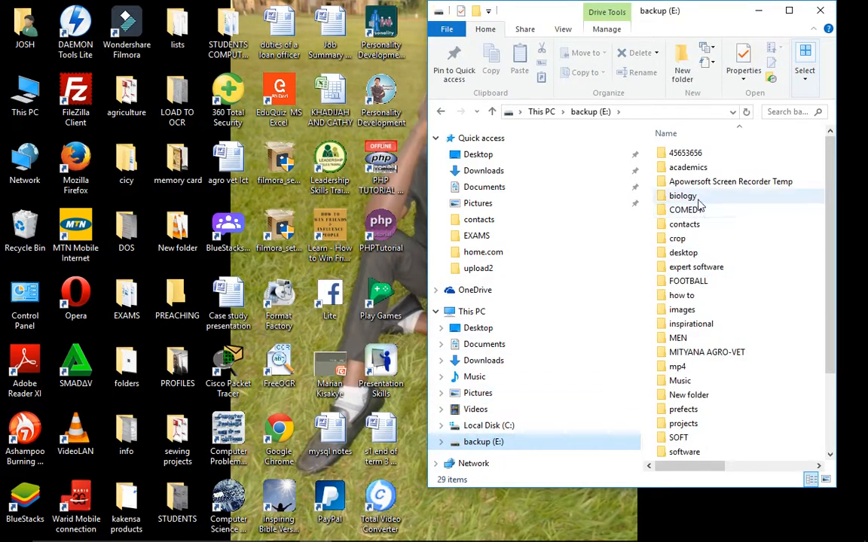
double_click(692, 167)
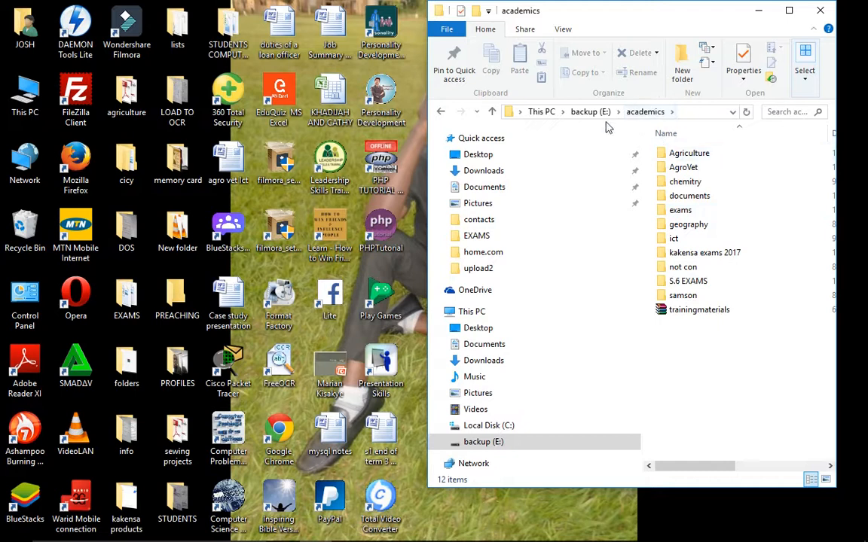
click(442, 111)
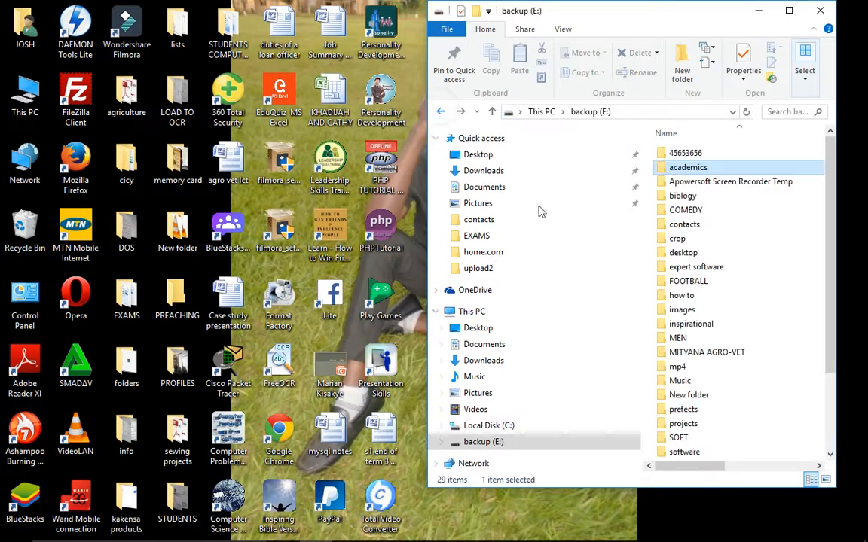
double_click(683, 167)
double_click(687, 254)
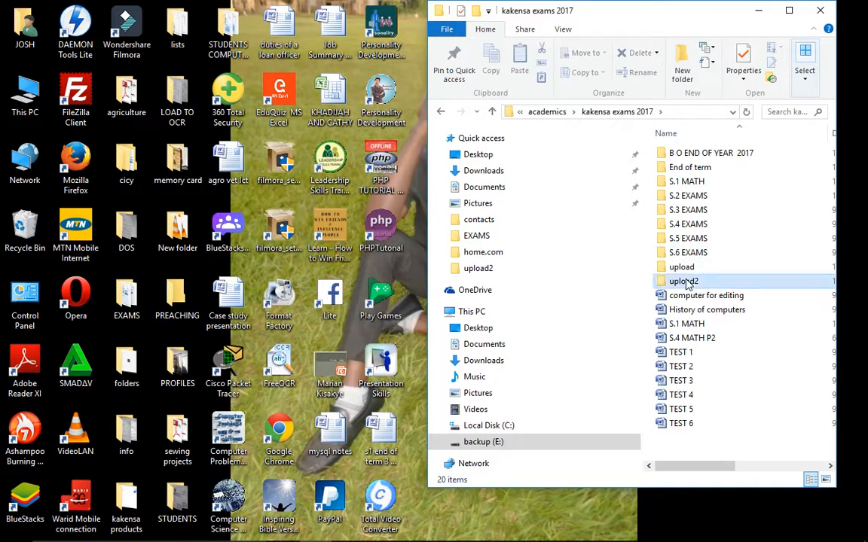
double_click(683, 281)
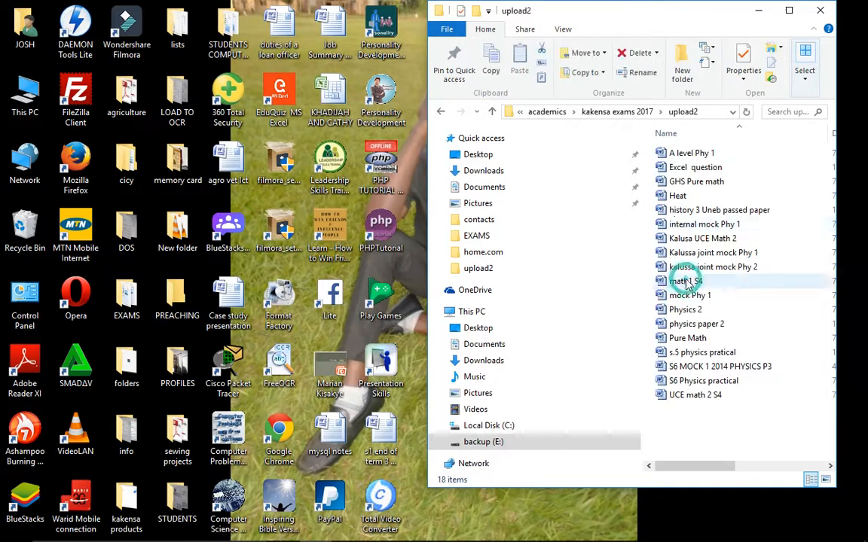
double_click(678, 167)
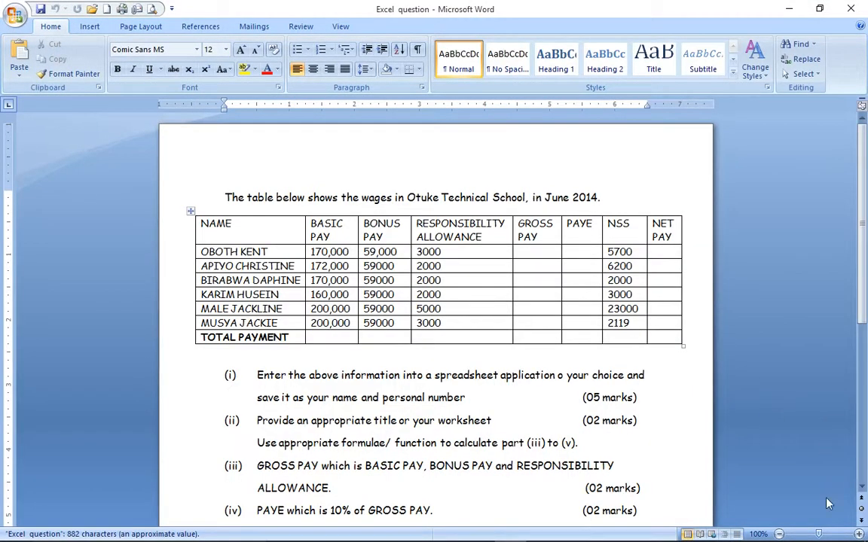
Step: Correct "o your choice" to "of your choice" in question (i) and bring "(05 marks)" back onto one line
drag(818, 534, 821, 535)
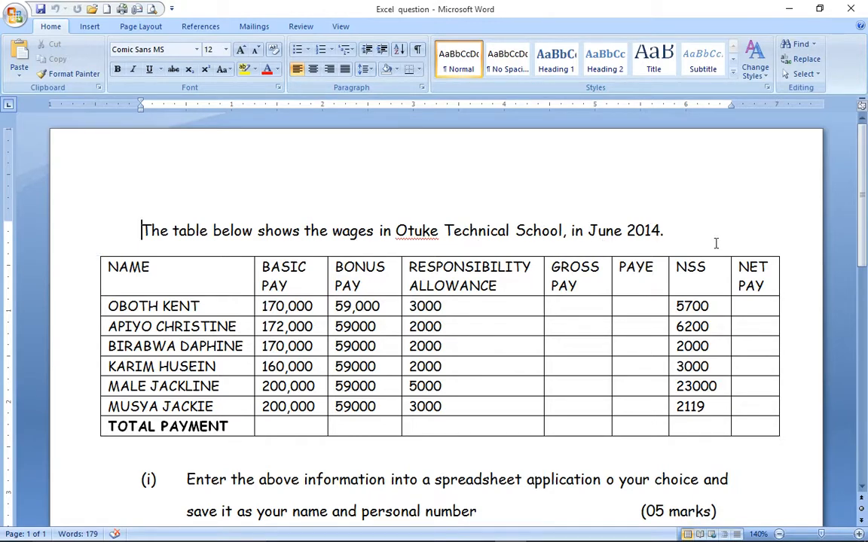
scroll(421, 316, down, 3)
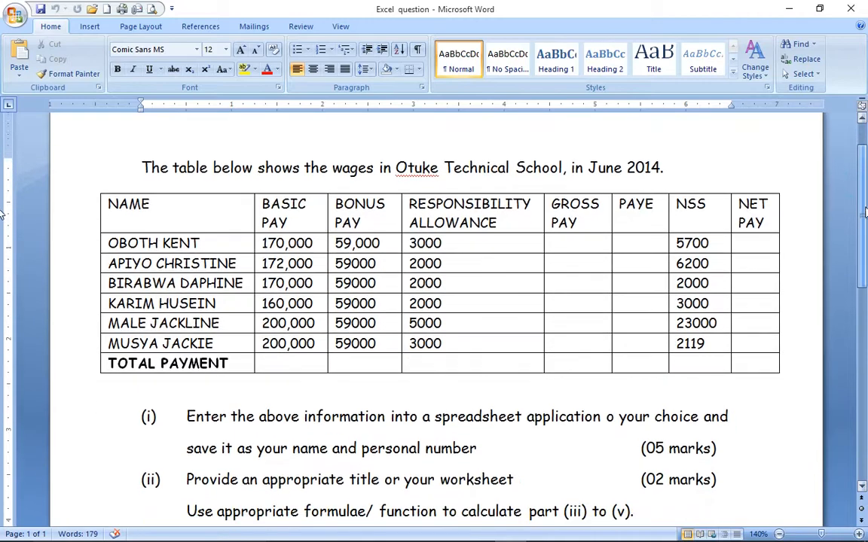
scroll(2, 222, down, 2)
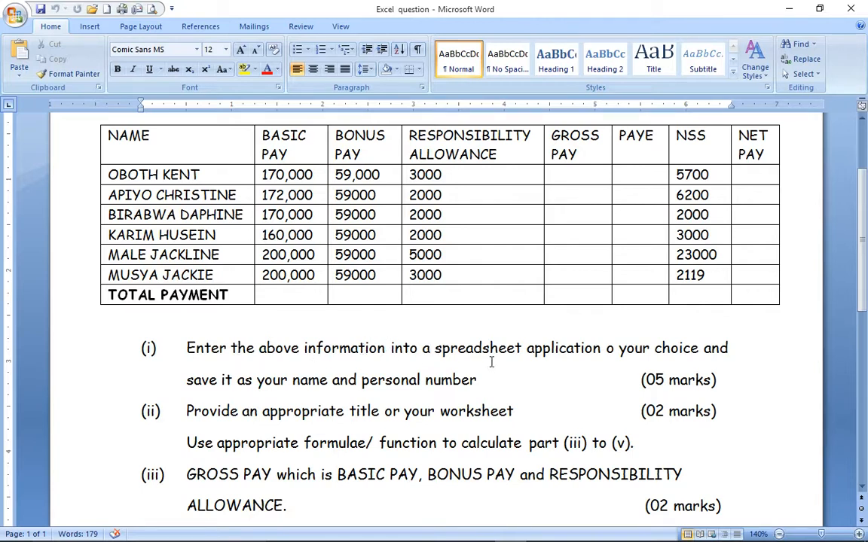
click(619, 348)
text(f)
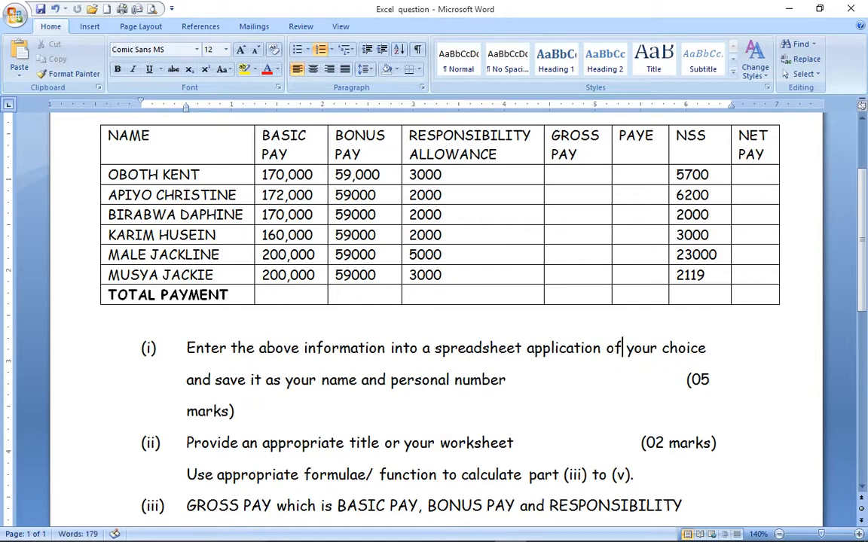
click(682, 380)
key(BackSpace)
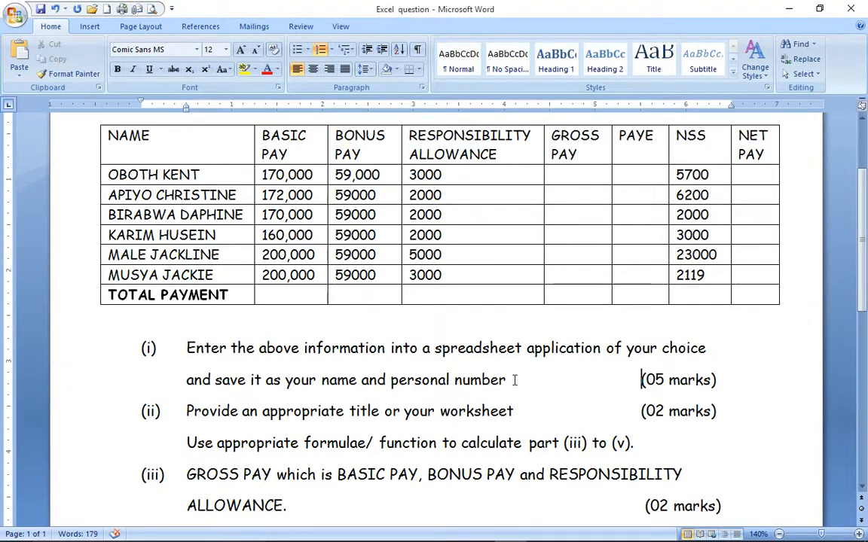
Step: Read through question (i), examining the required spreadsheet application and the marks allocated to it
drag(724, 381, 633, 378)
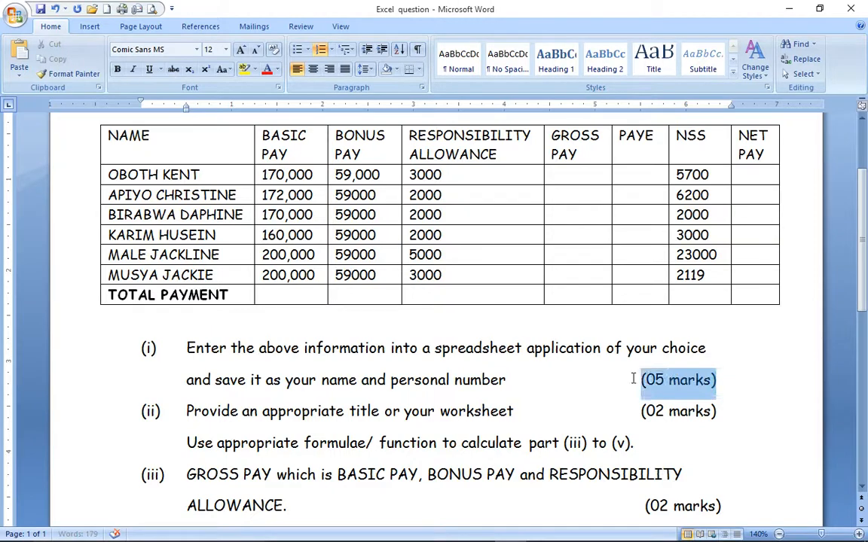
click(658, 385)
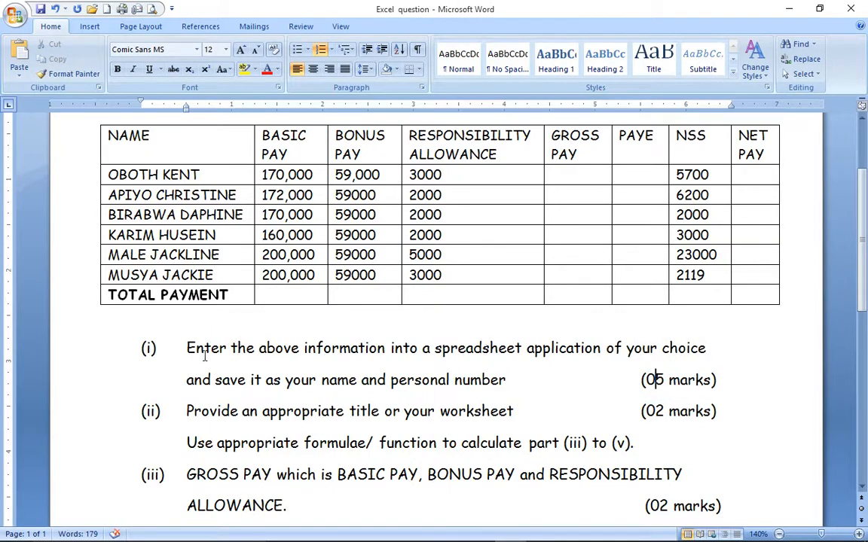
drag(186, 349, 519, 349)
click(467, 348)
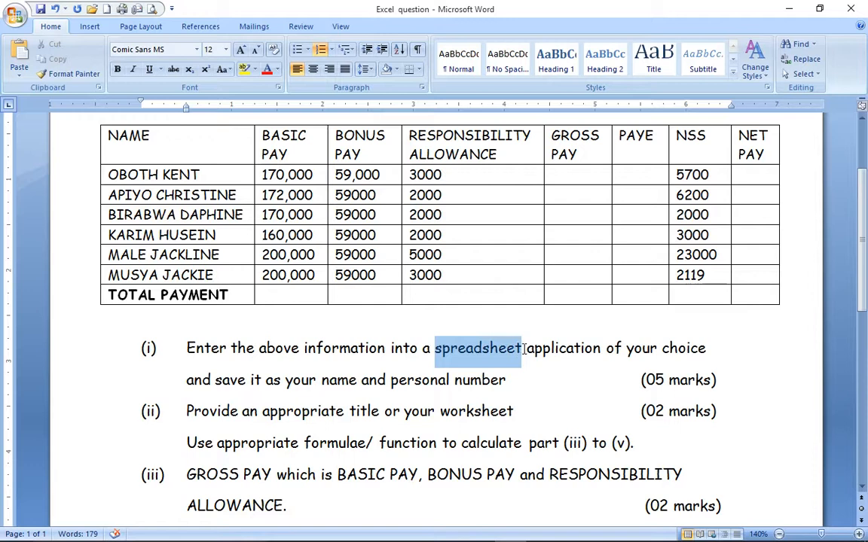
click(524, 348)
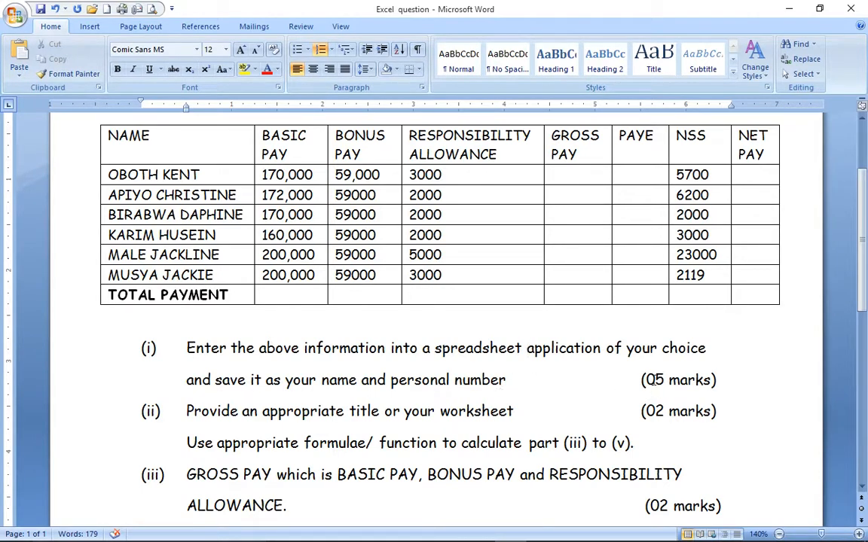
double_click(652, 380)
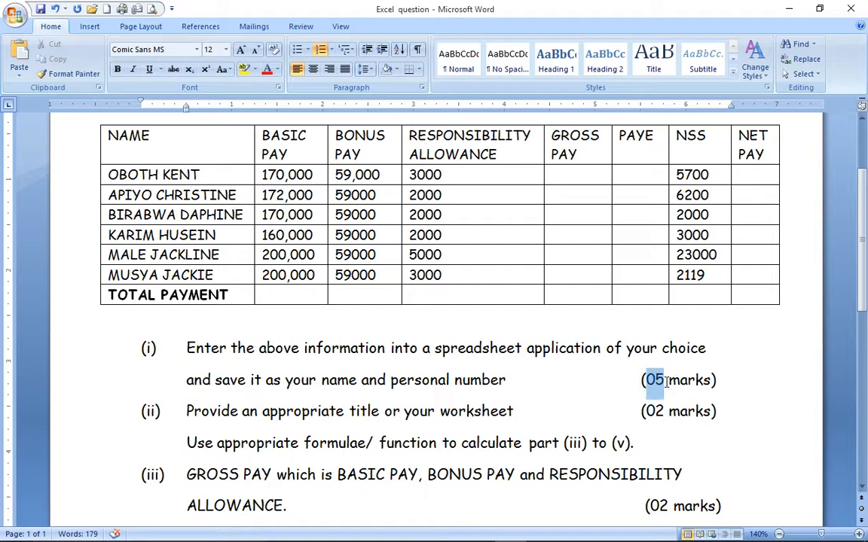
click(550, 375)
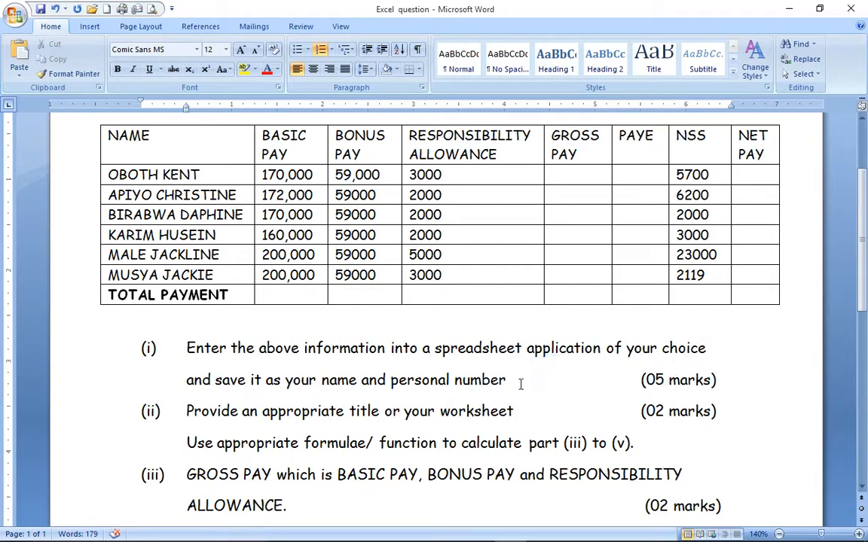
drag(491, 449, 576, 348)
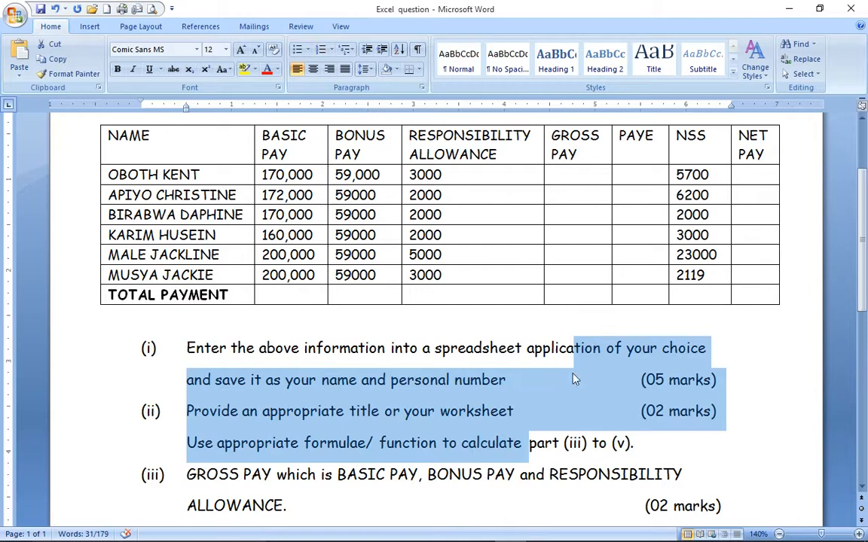
click(571, 374)
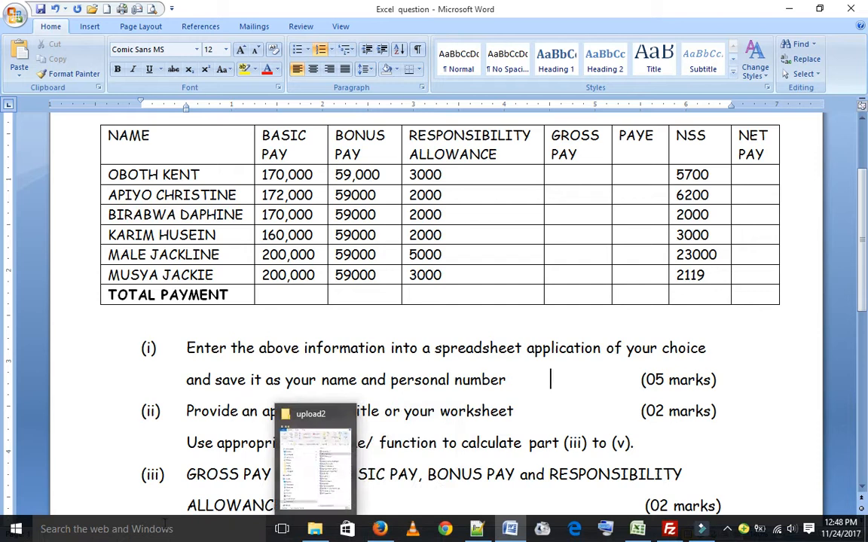
Step: Launch Microsoft Office Excel 2007 and maximize the window of its blank workbook
click(9, 535)
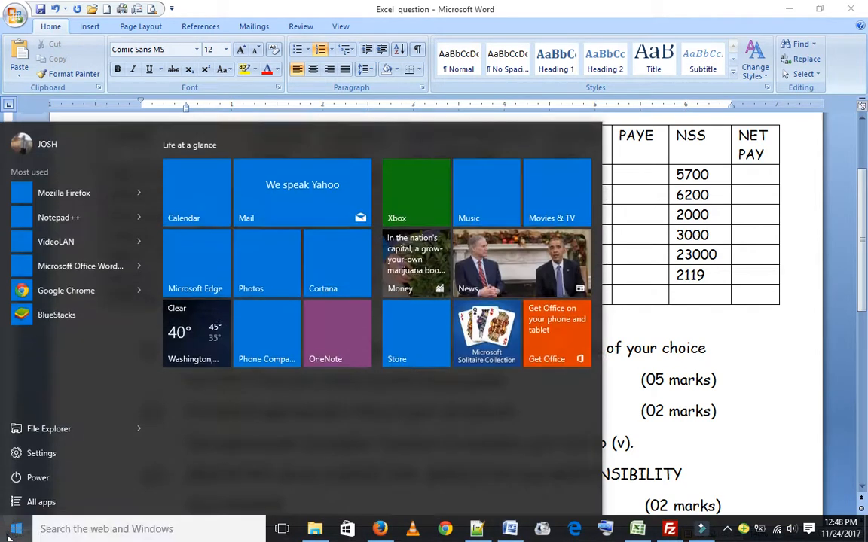
click(42, 501)
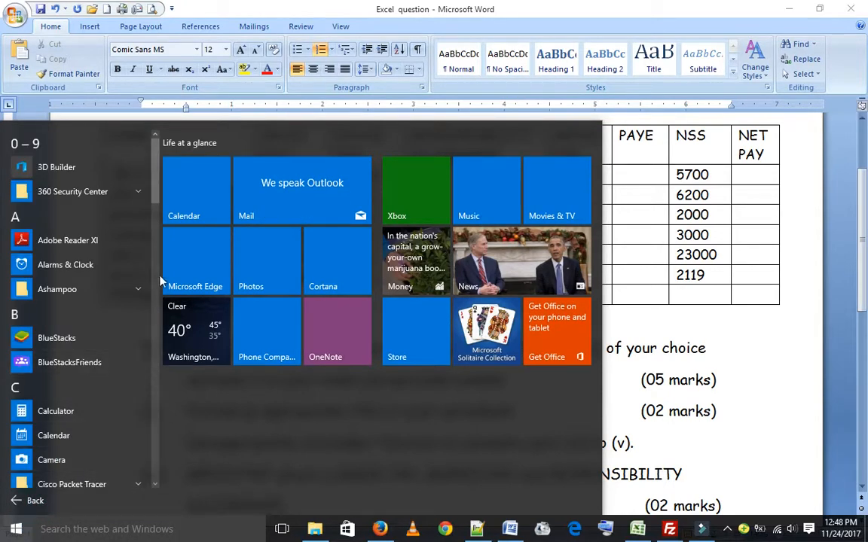
scroll(156, 204, down, 2)
drag(157, 203, 153, 315)
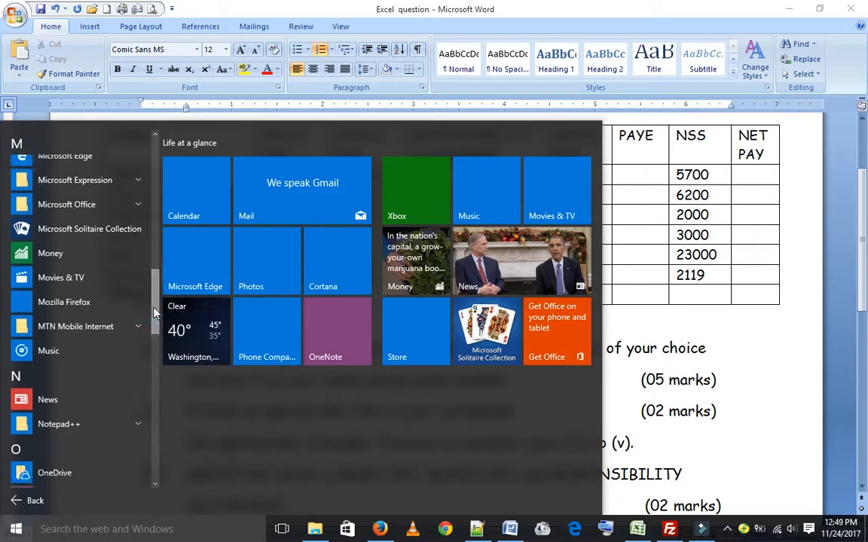
click(134, 204)
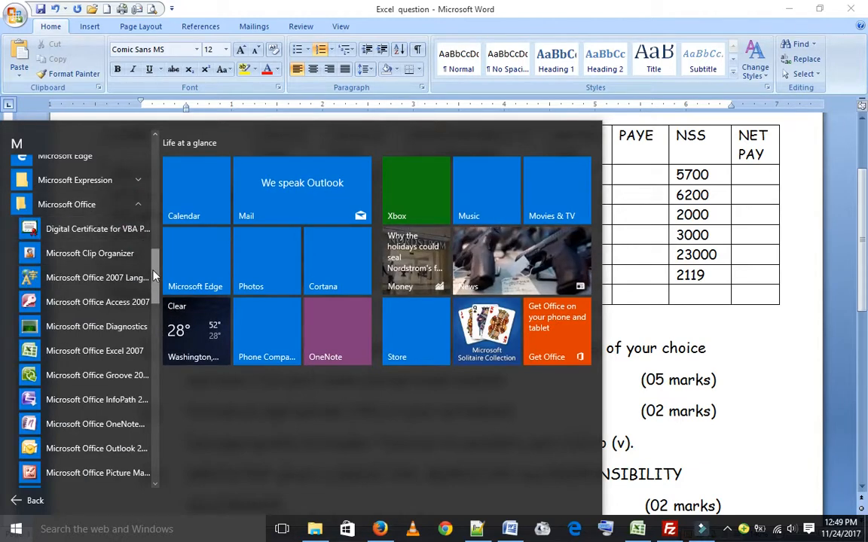
scroll(147, 271, down, 3)
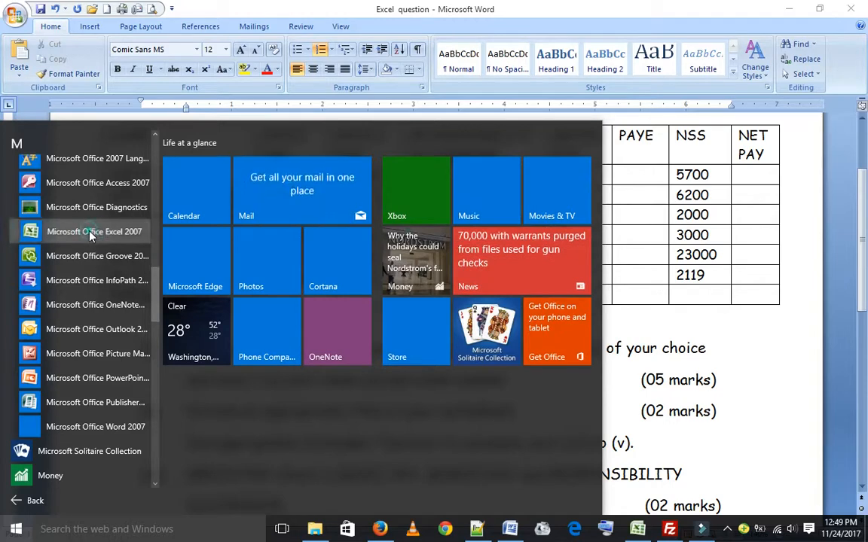
click(91, 232)
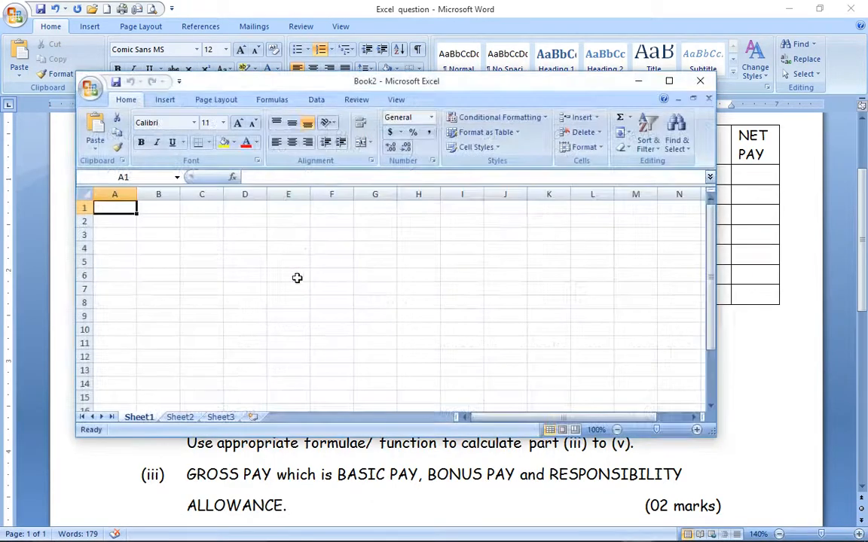
click(669, 81)
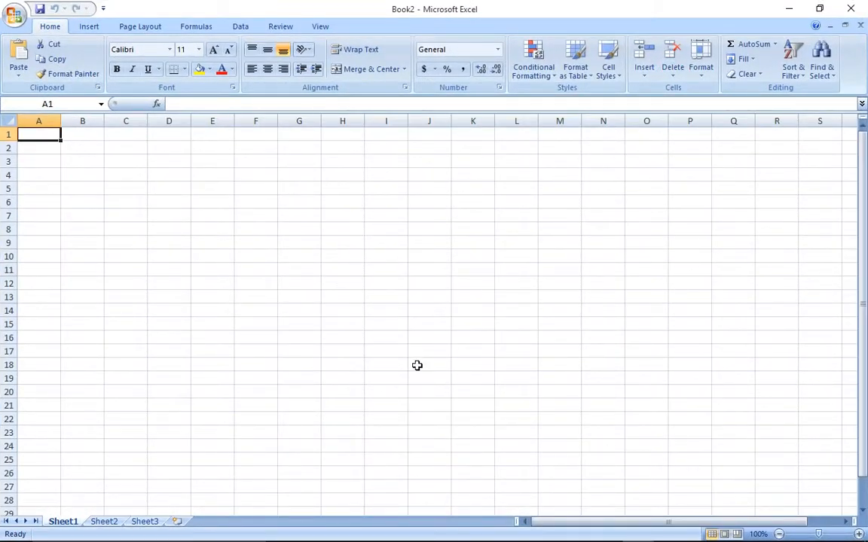
drag(821, 535, 826, 534)
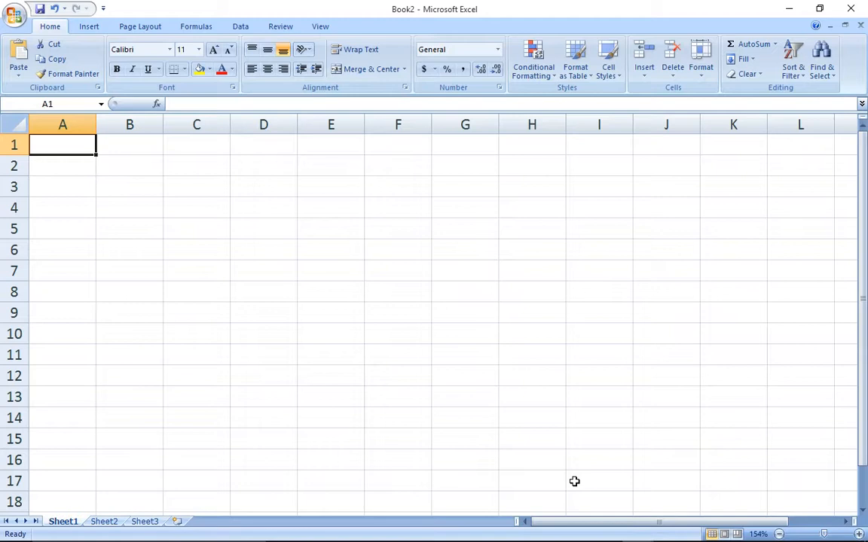
text(n)
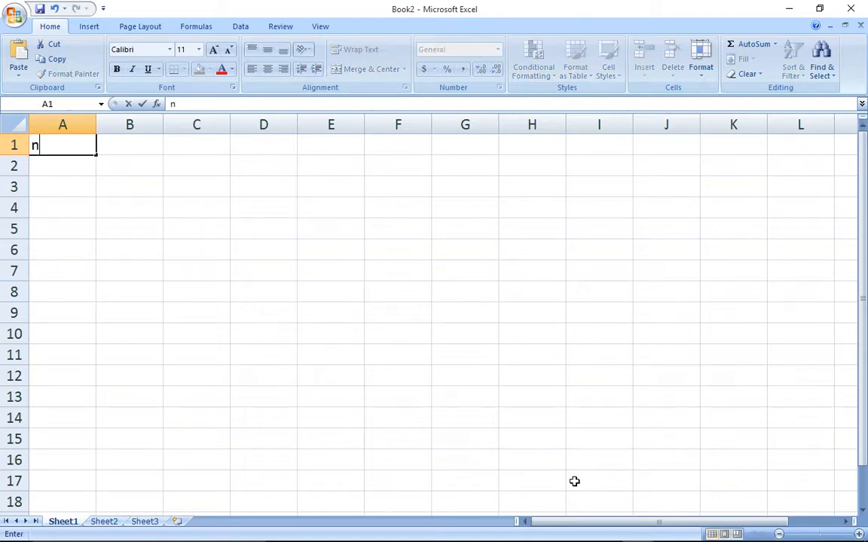
text(am)
key(BackSpace)
key(BackSpace)
key(BackSpace)
text(Name)
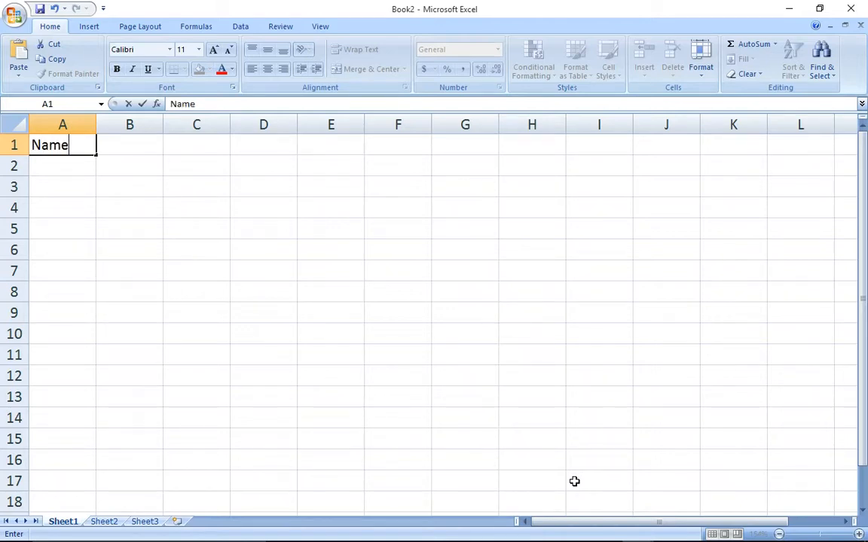
key(Tab)
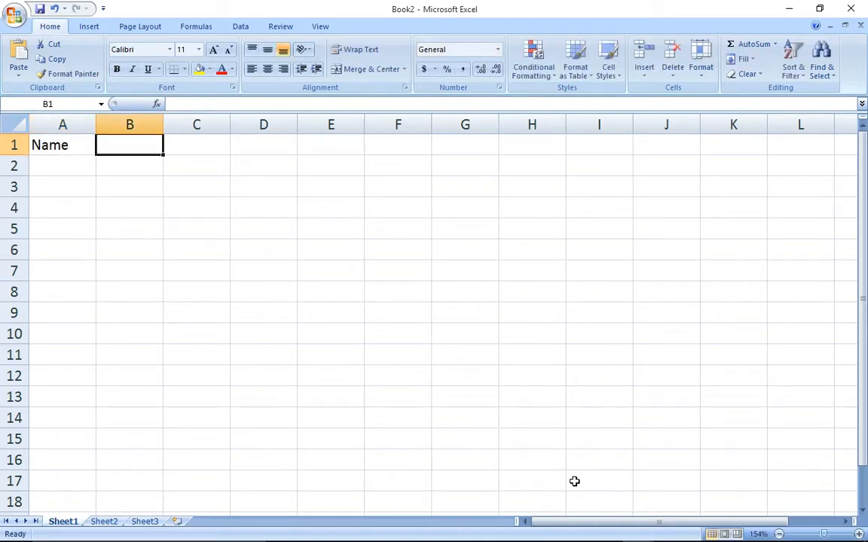
text(BASIC)
key(BackSpace)
key(BackSpace)
key(BackSpace)
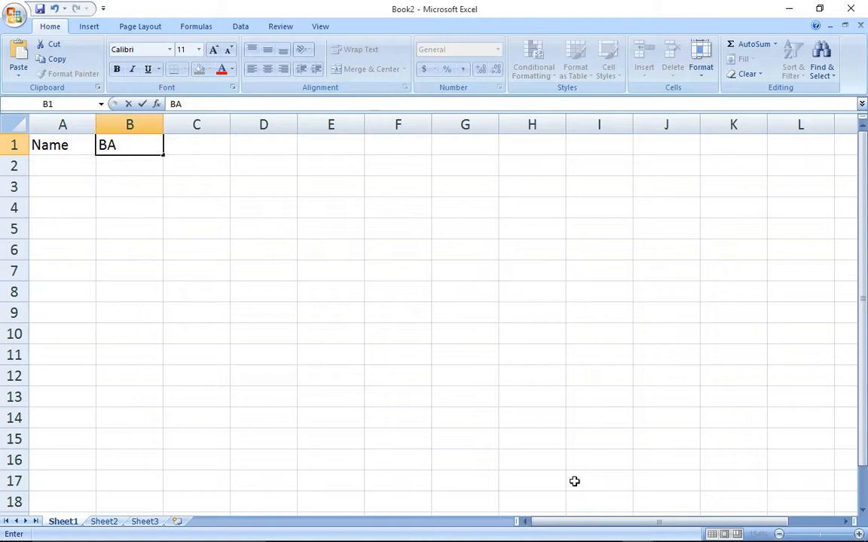
key(BackSpace)
key(BackSpace)
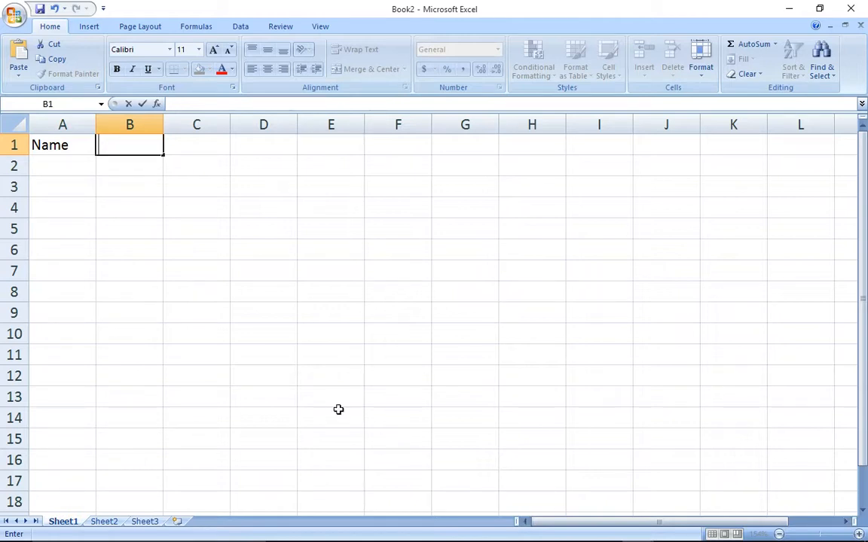
Step: Enter the uppercase column headings NAME, BASIC PAY and BONUS PAY in cells A1 to C1
click(74, 144)
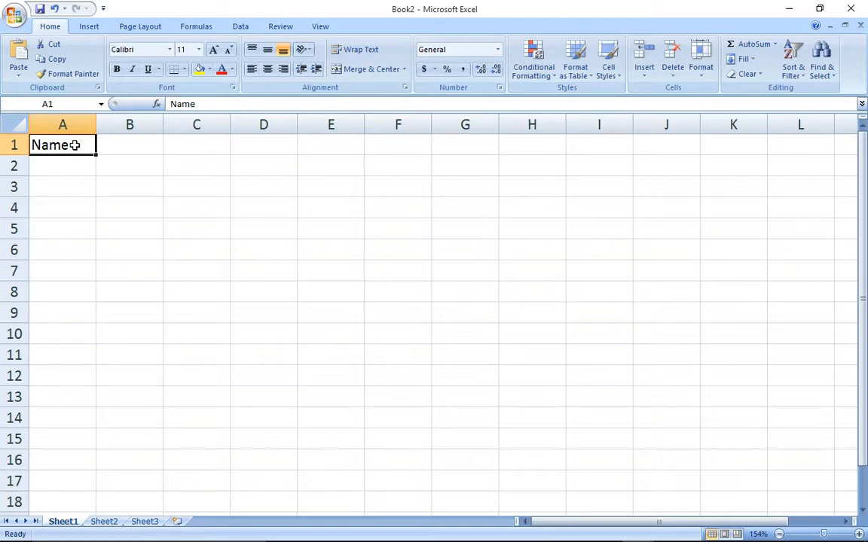
text(NAME)
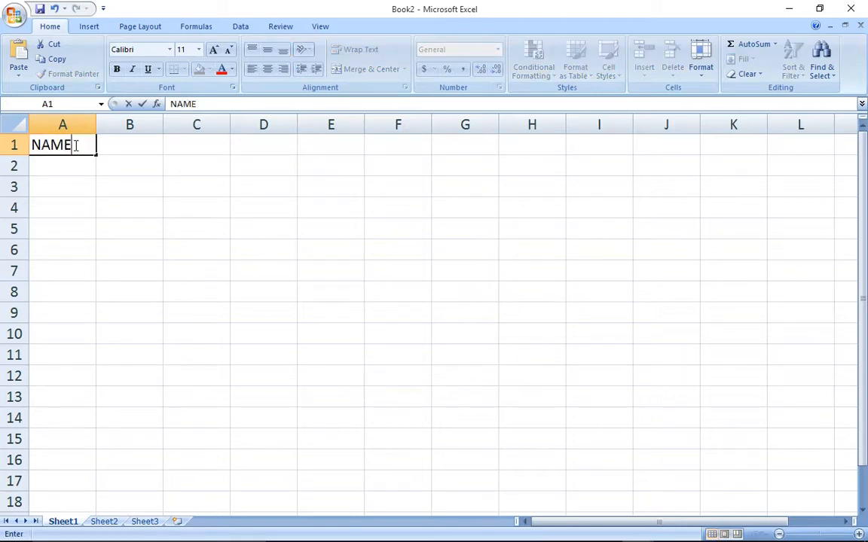
key(Tab)
text(BASIC PAY)
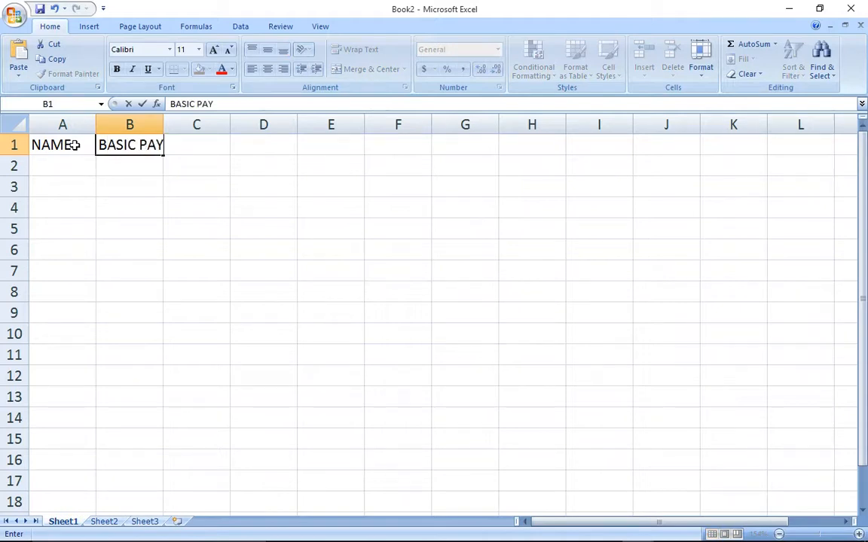
key(Tab)
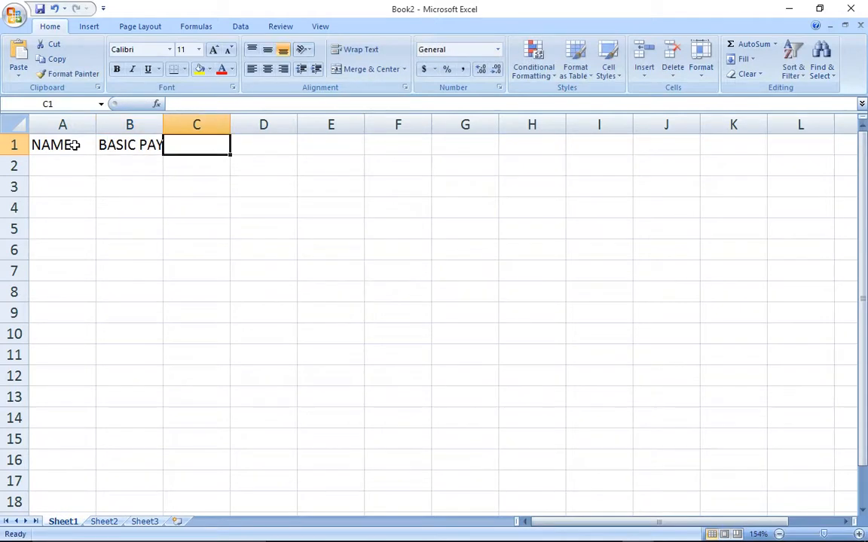
text(BONUS )
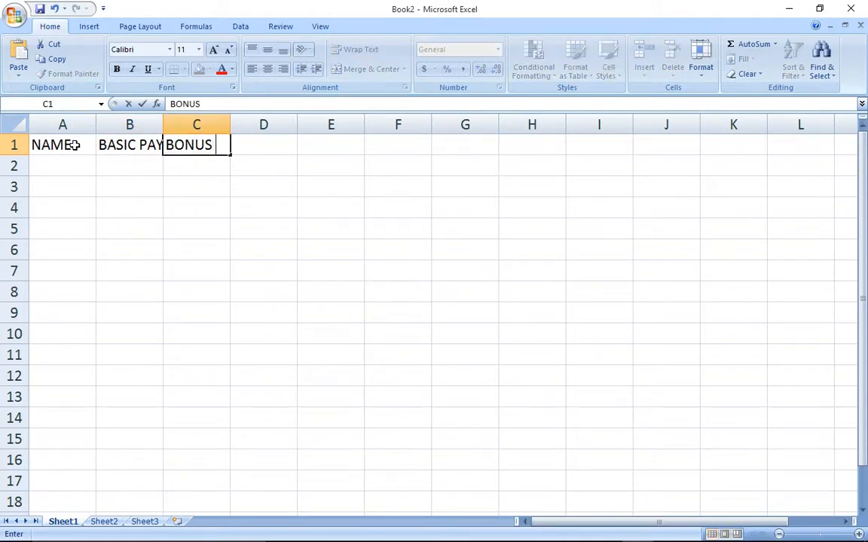
text(PAY)
key(Tab)
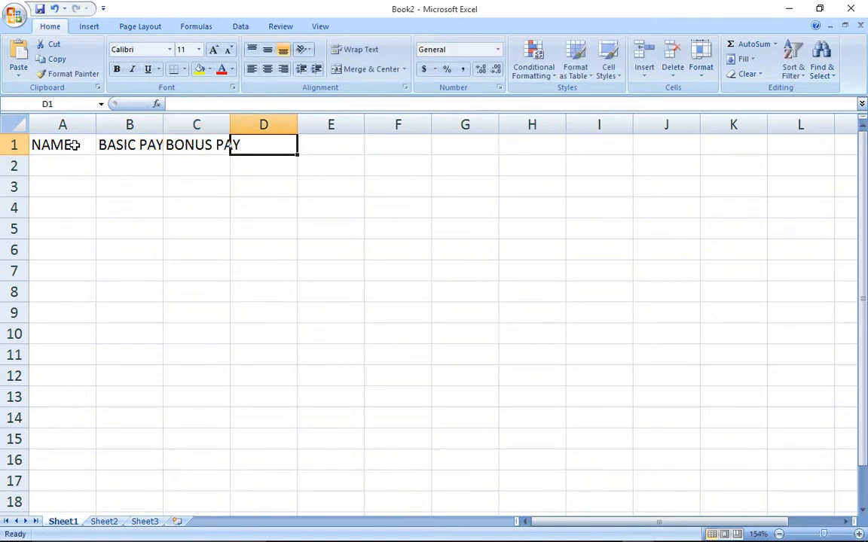
Step: Enter the heading RESPONSIBILITY ALLOWANCE in cell D1
text(RES)
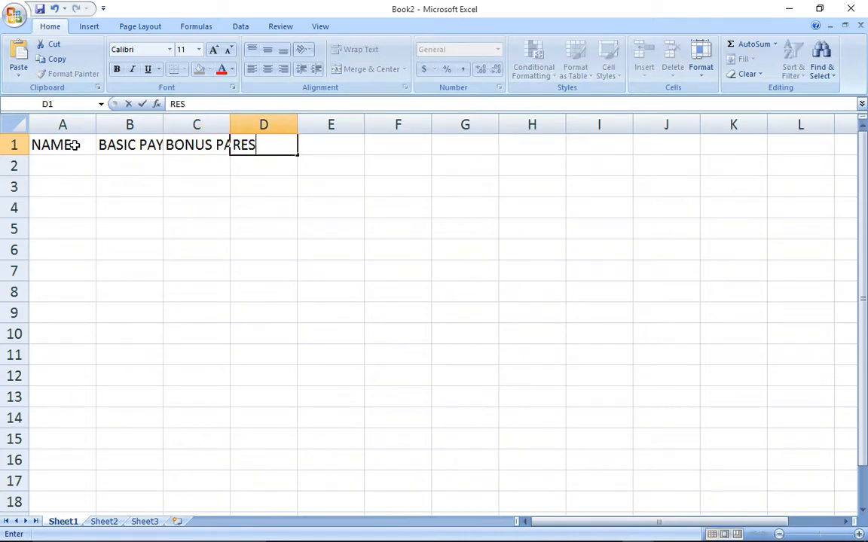
text(PONS)
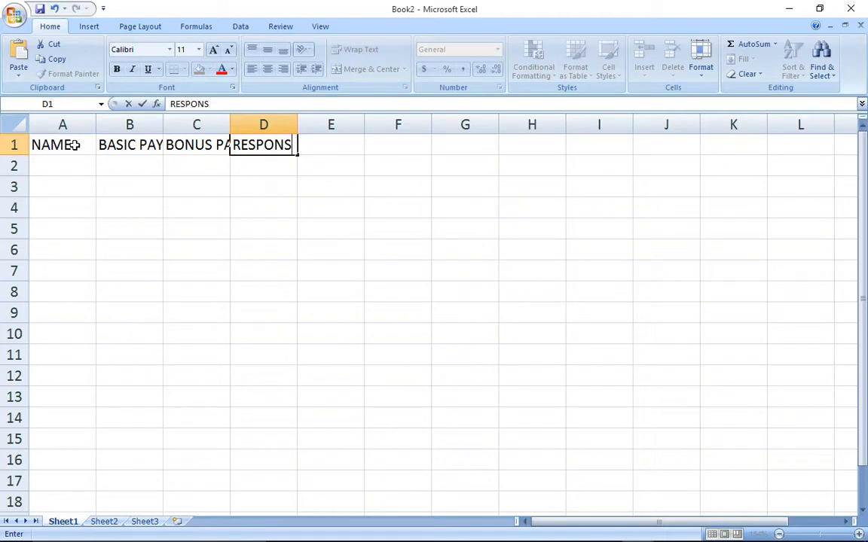
text(IBILITY)
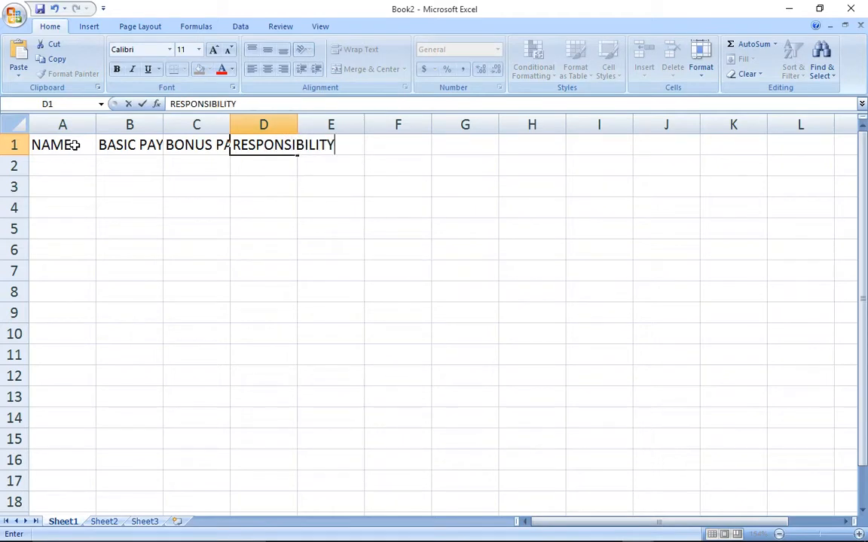
key(Tab)
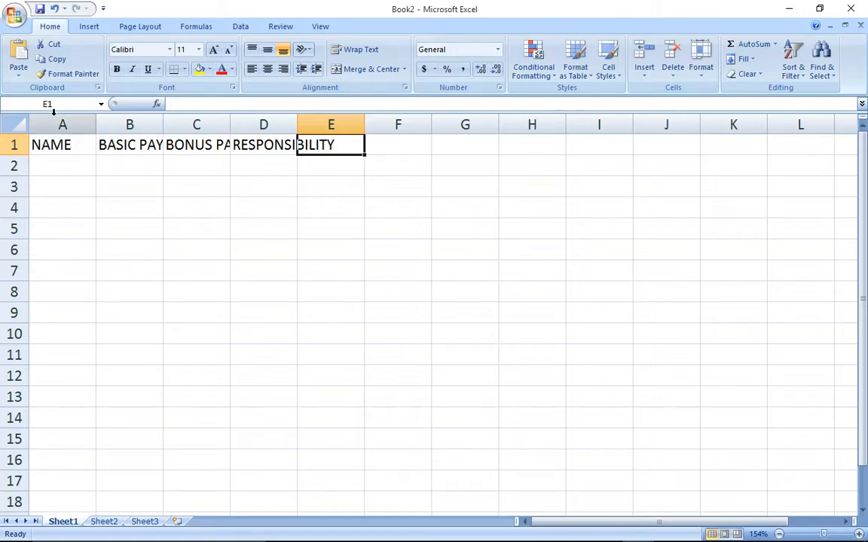
click(265, 146)
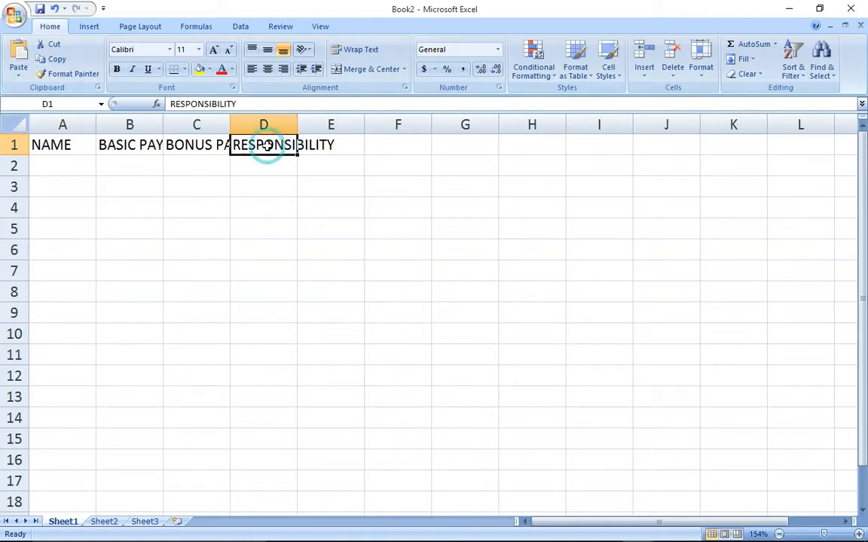
click(322, 144)
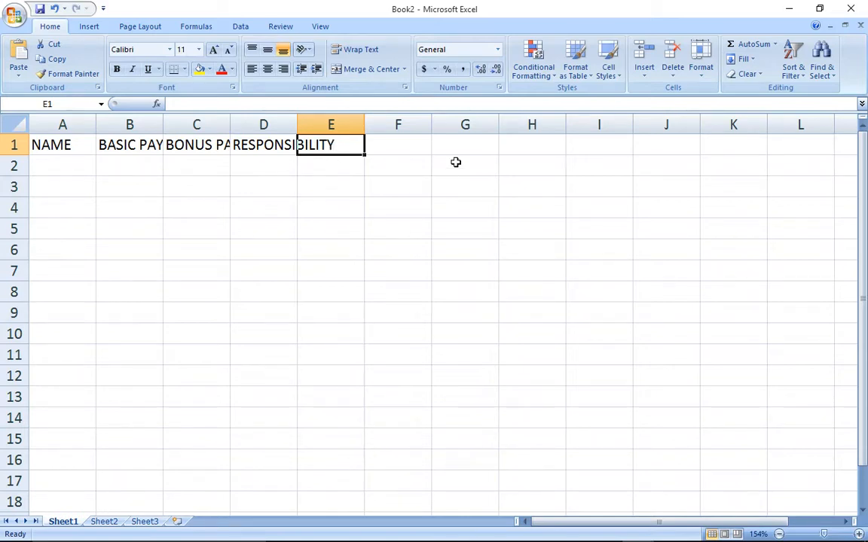
click(249, 135)
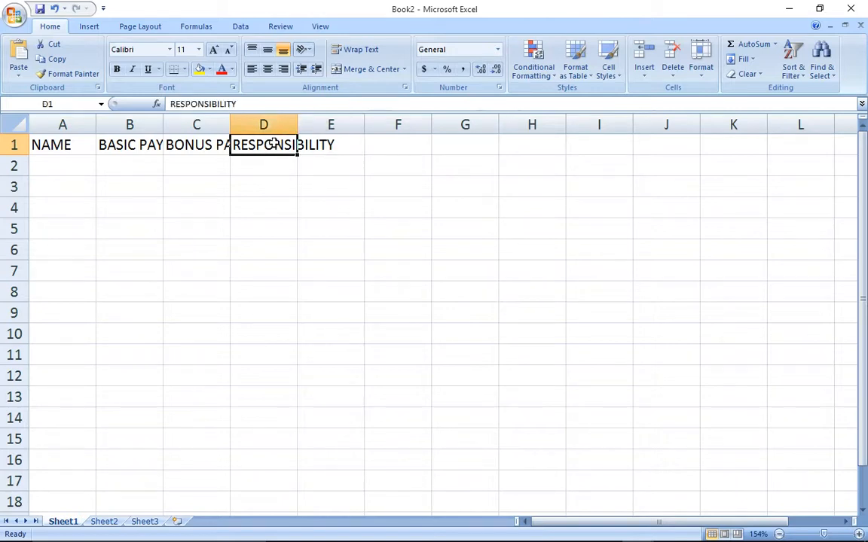
double_click(271, 143)
click(332, 146)
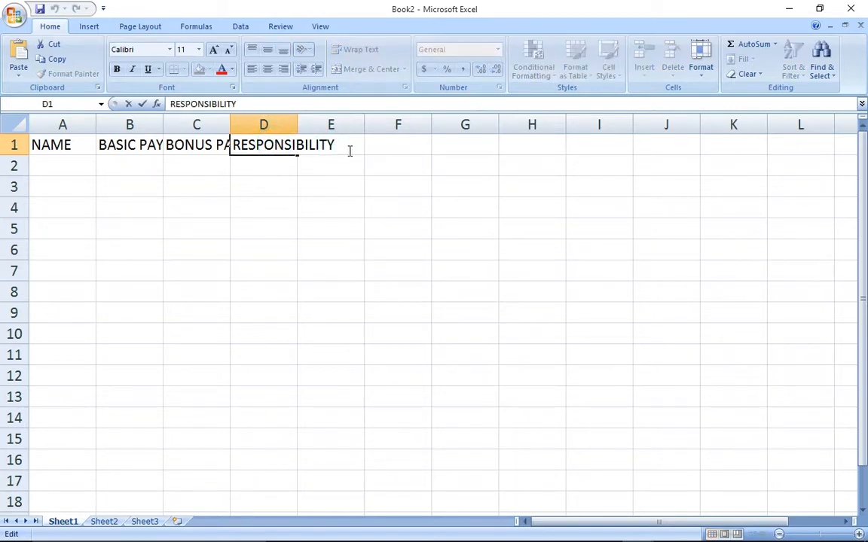
text(ALLOWANCE)
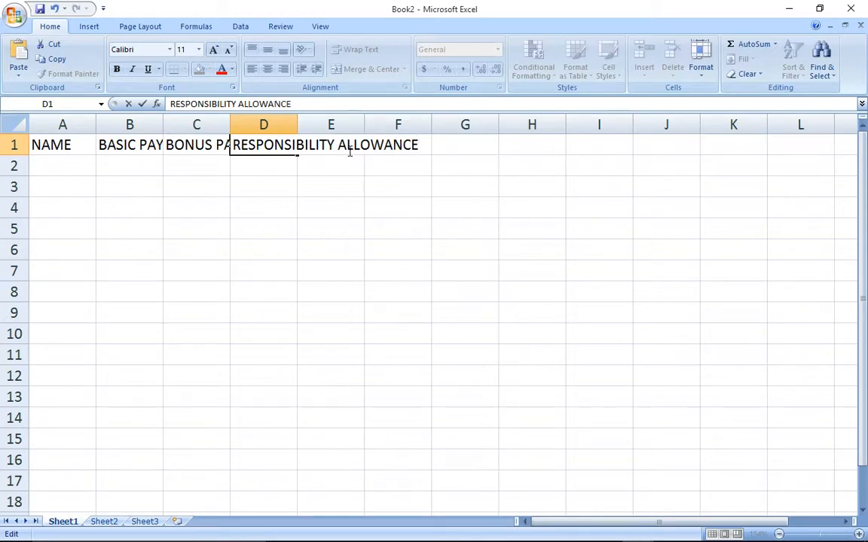
click(350, 150)
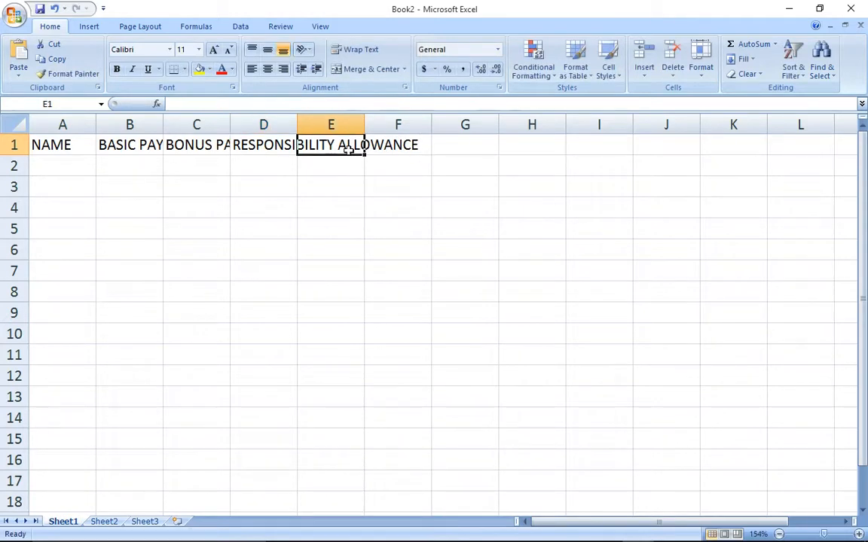
Step: Enter the remaining column headings GROSS PAY, PAYE, NSSF and NETPAY in cells E1 to H1
text(GROSS)
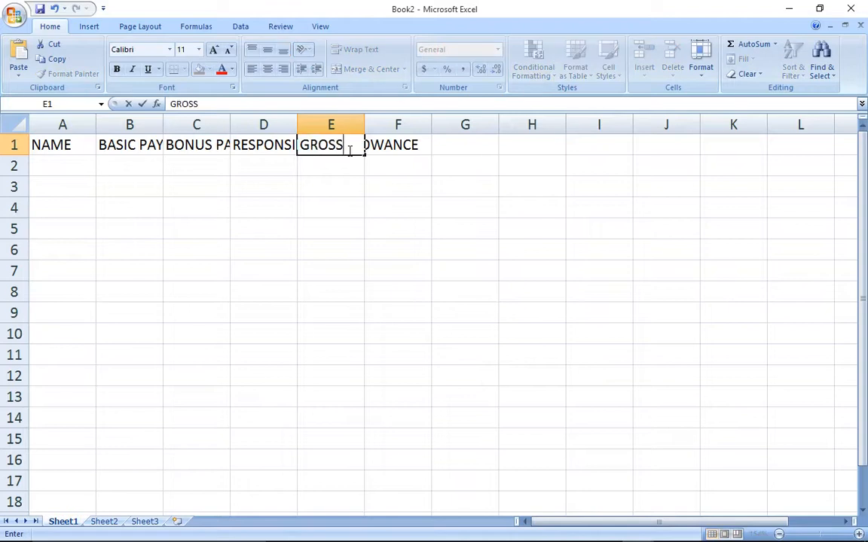
text( PAY)
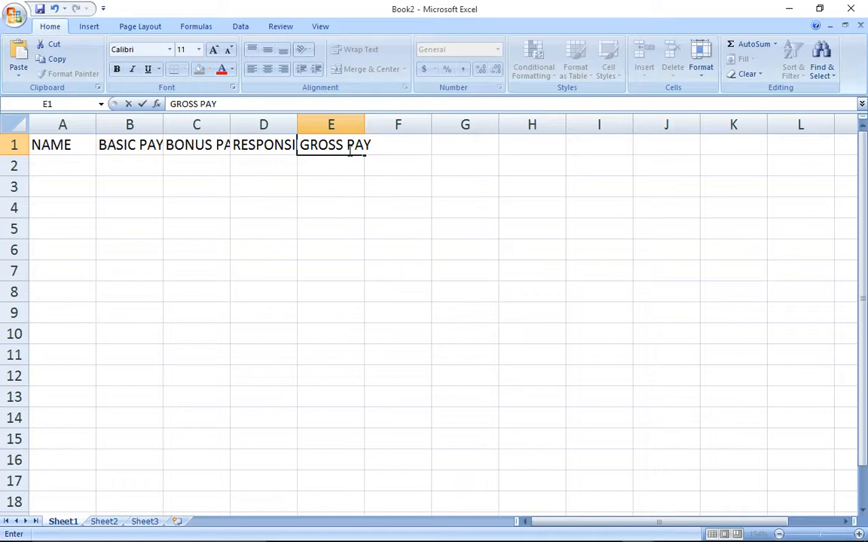
key(Tab)
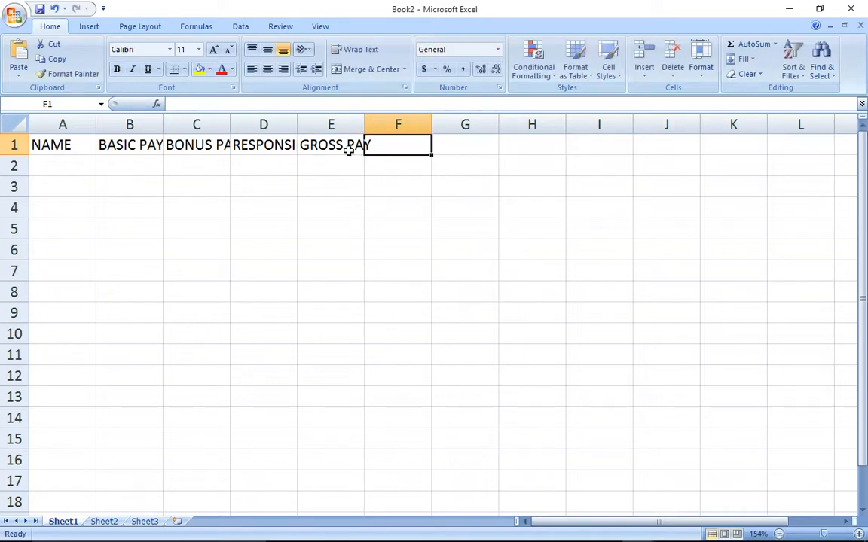
text(PAYE)
key(Tab)
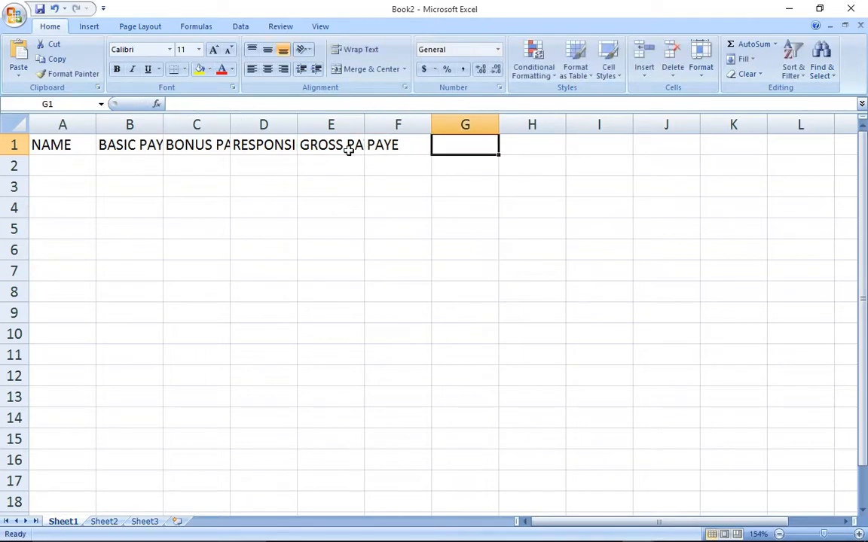
text(NSSF)
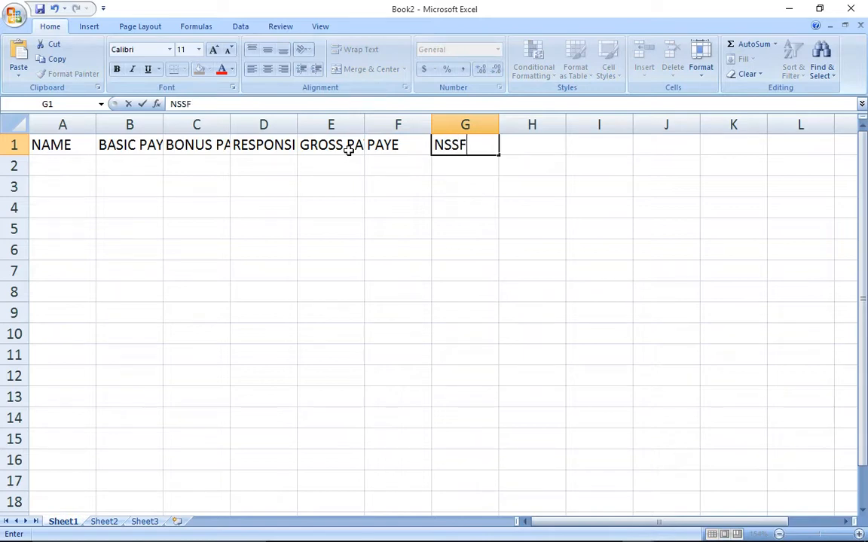
key(Tab)
text(NETPAY)
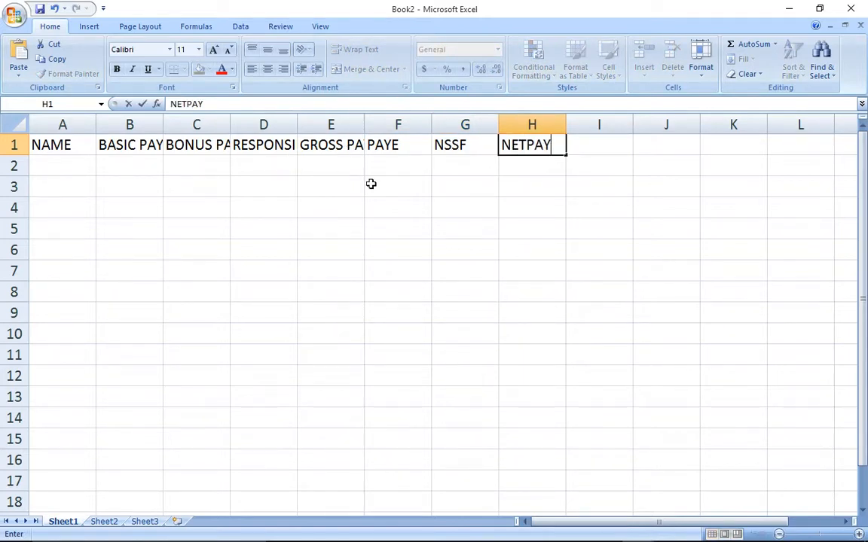
click(370, 184)
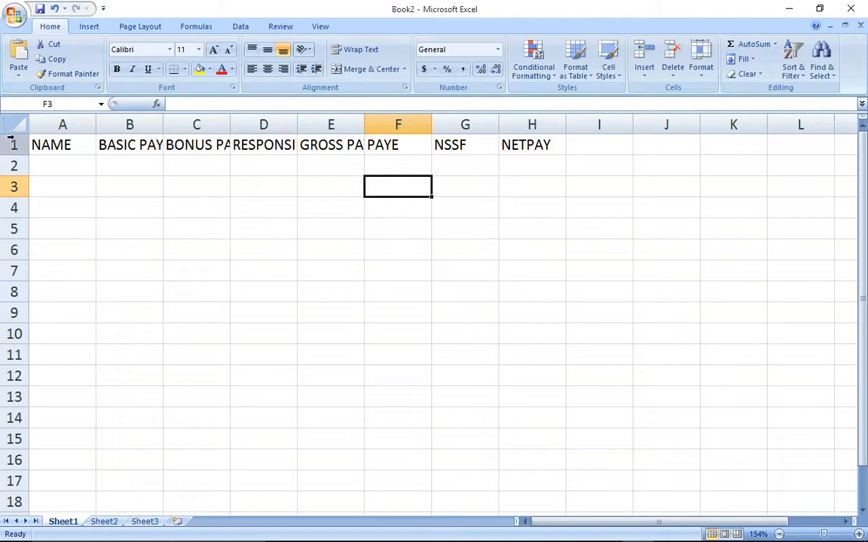
Step: Review the headings in row 1, then switch to the Word document "Excel question" and compare them with its payroll table's header row
click(63, 144)
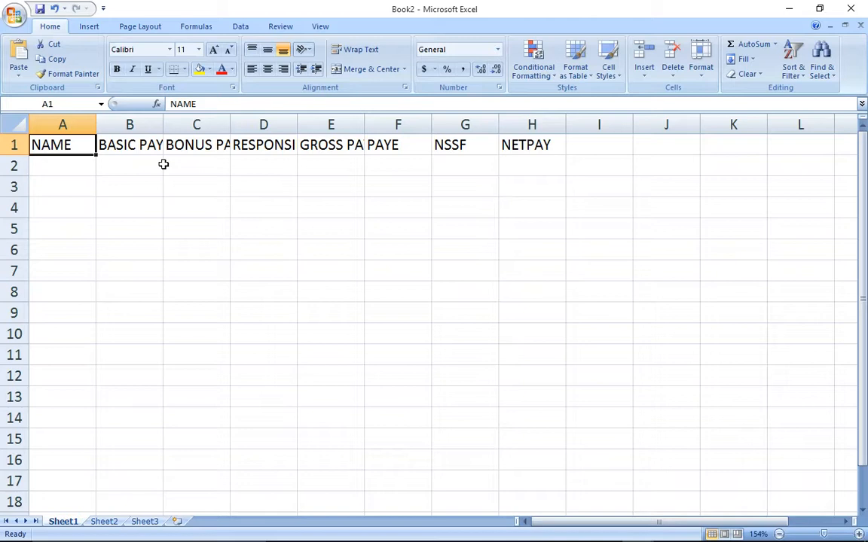
click(421, 229)
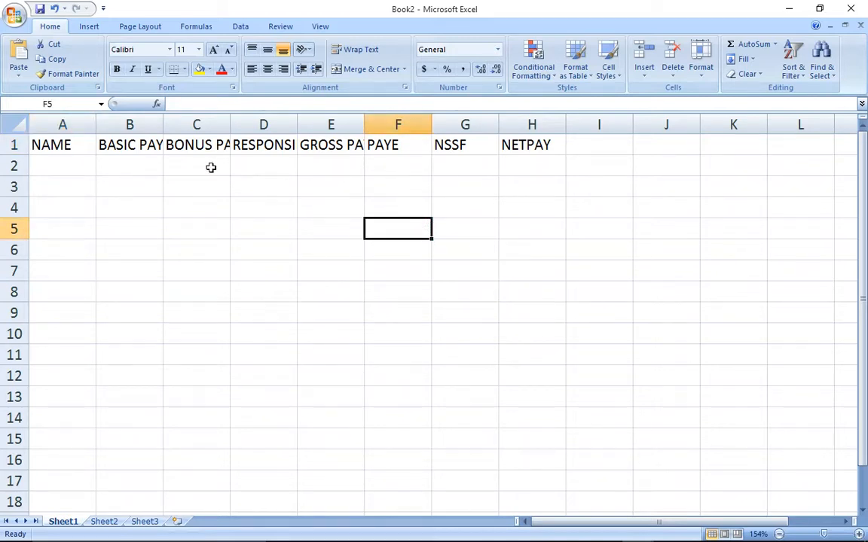
click(119, 141)
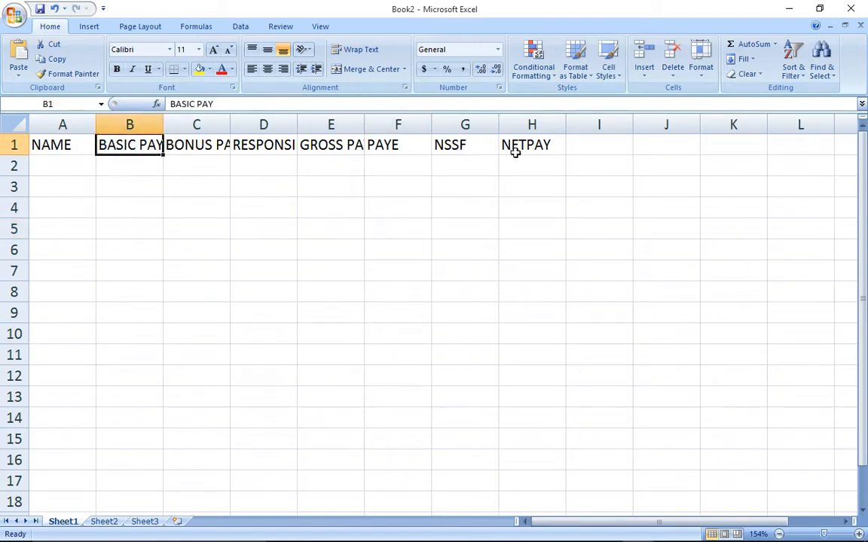
drag(508, 144, 477, 146)
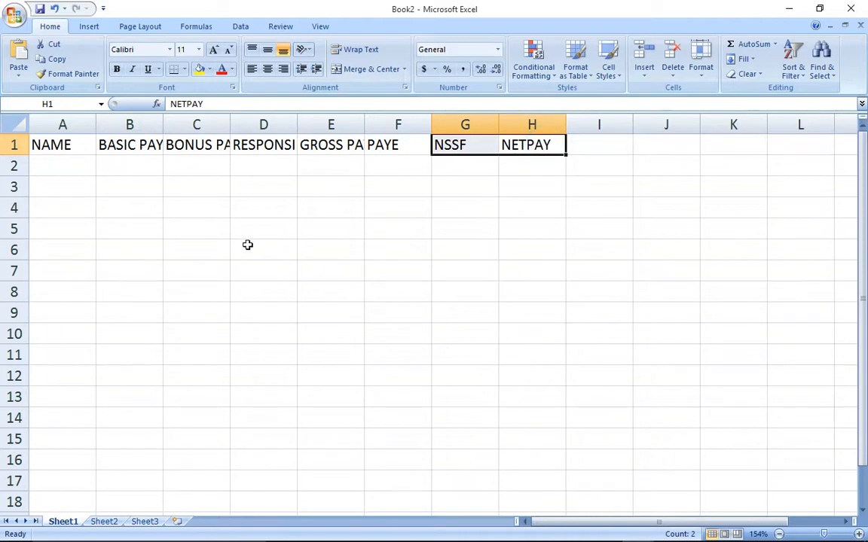
click(510, 532)
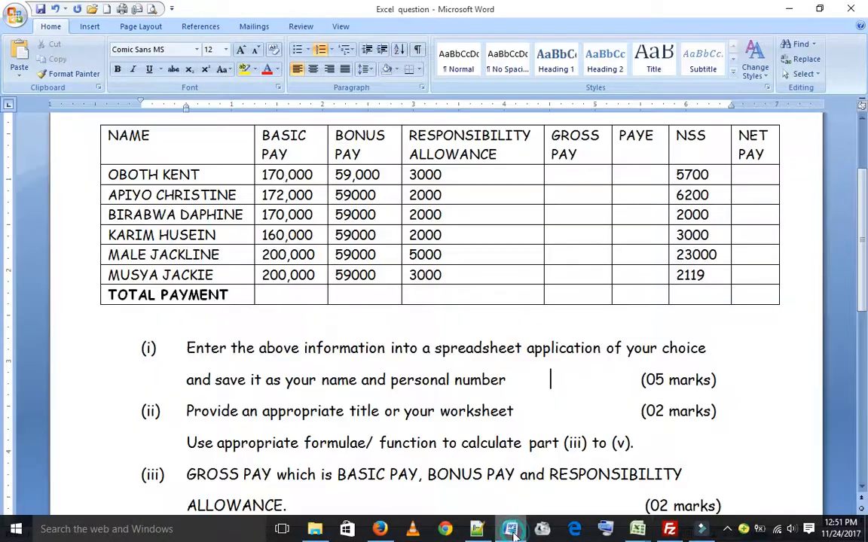
drag(761, 154, 197, 143)
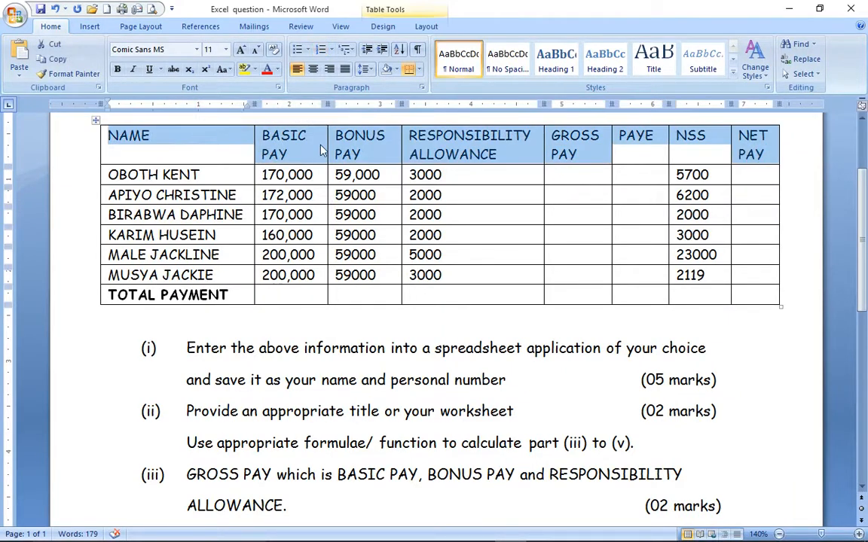
click(288, 150)
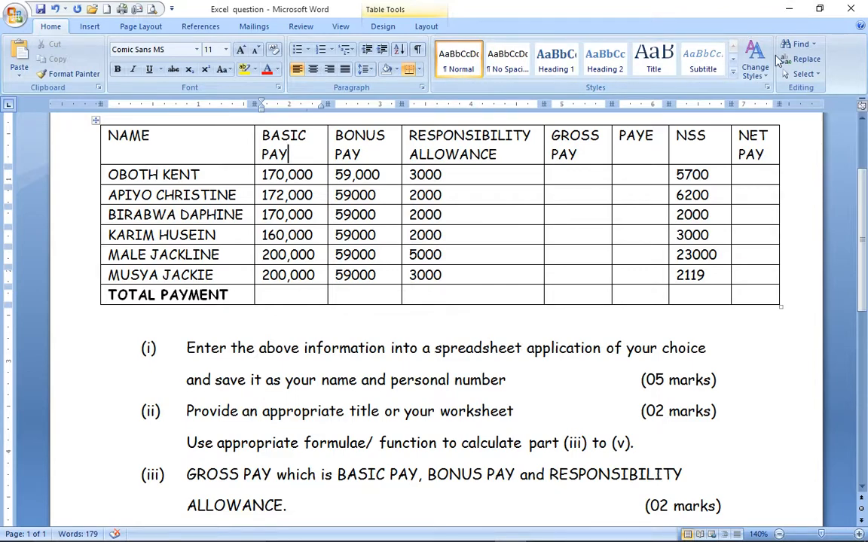
Step: Shrink the Word question window over the workbook, compare its table headings with row 1, then return to Excel
click(818, 9)
drag(552, 28, 601, 232)
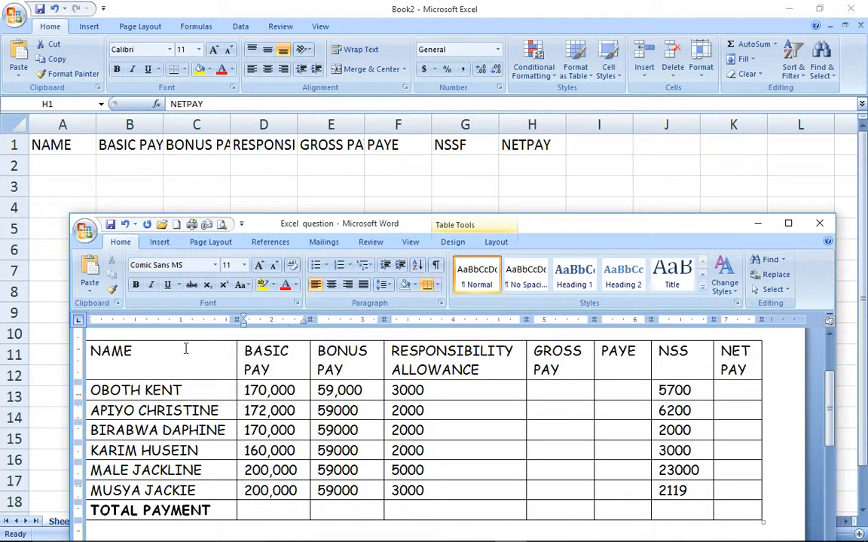
drag(272, 372, 247, 369)
click(283, 358)
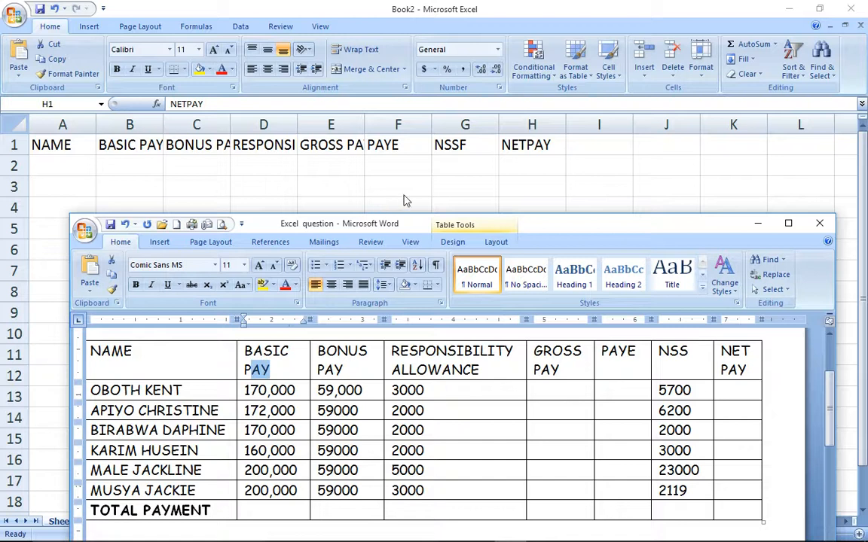
triple_click(496, 369)
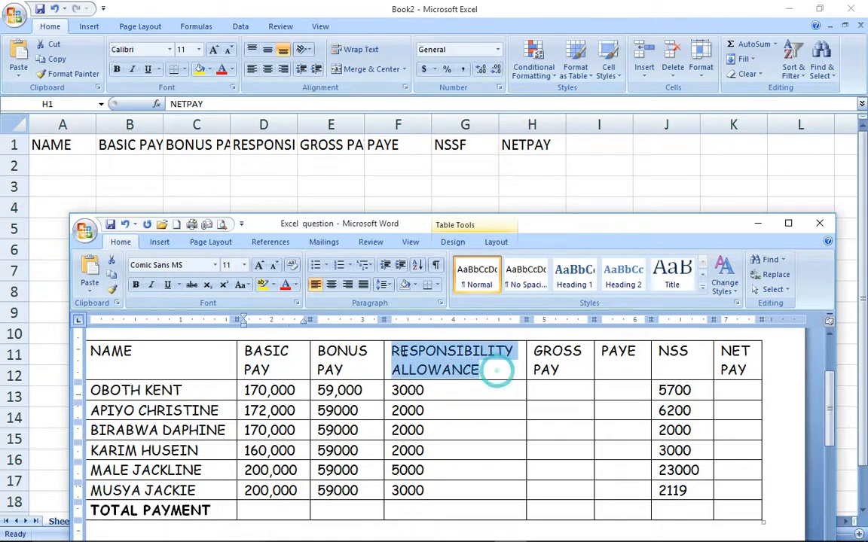
click(482, 372)
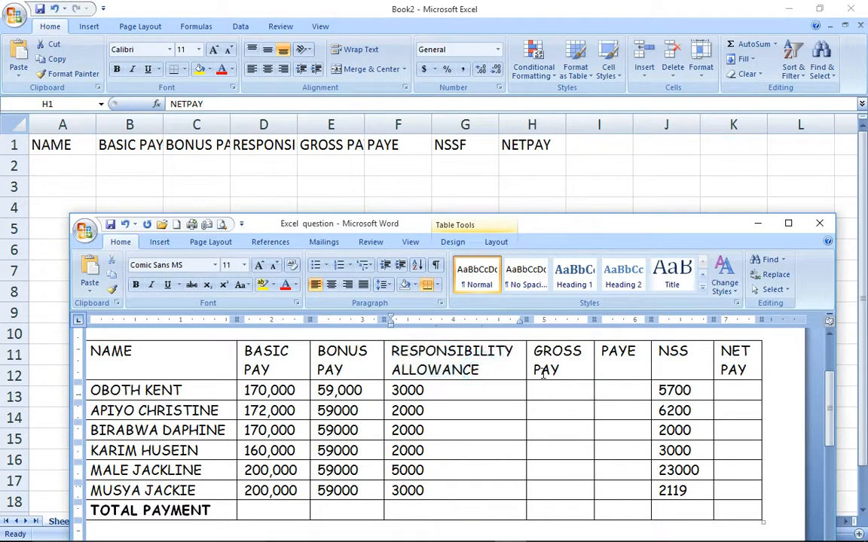
triple_click(573, 370)
click(613, 364)
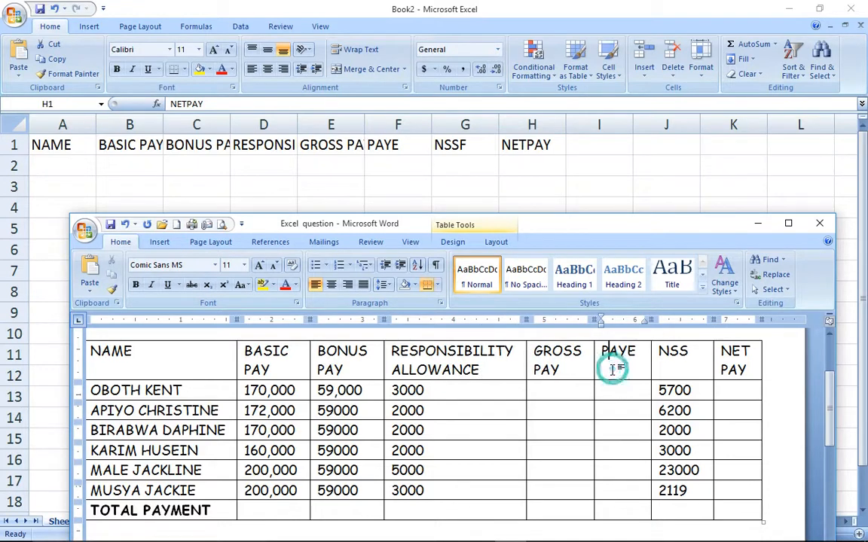
click(758, 223)
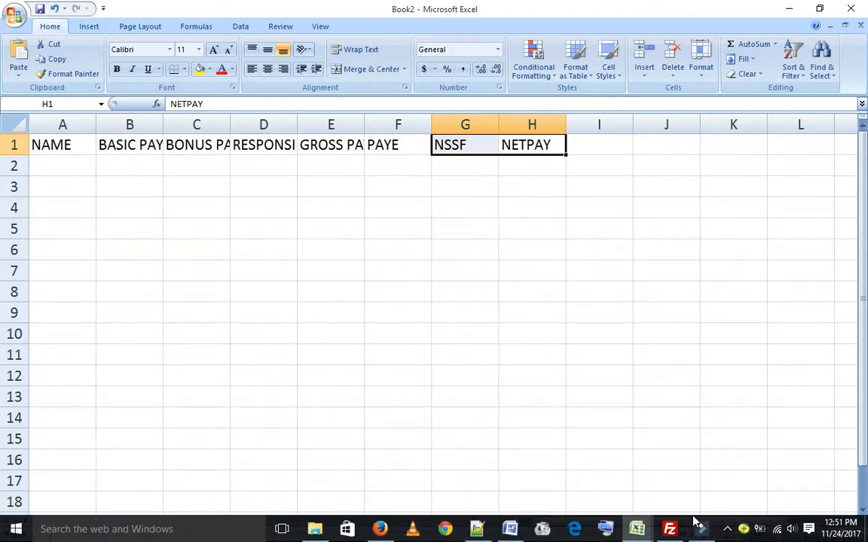
mouse_move(701, 529)
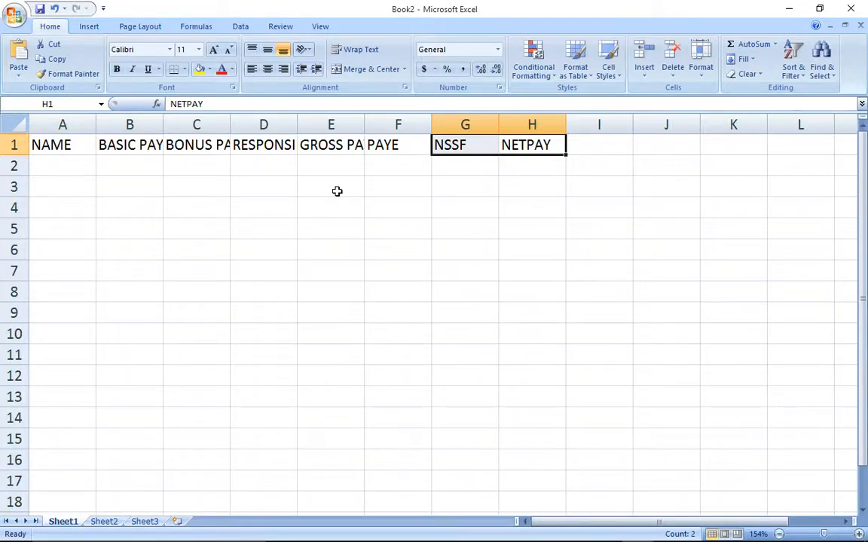
Step: Widen columns B, C and D until the BASIC PAY, BONUS PAY and RESPONSIBILITY ALLOWANCE headings fit
click(336, 193)
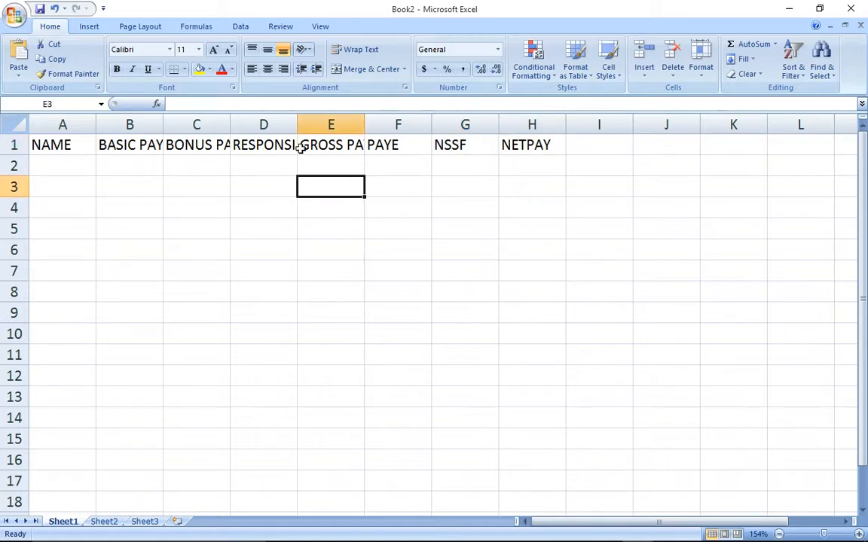
click(260, 136)
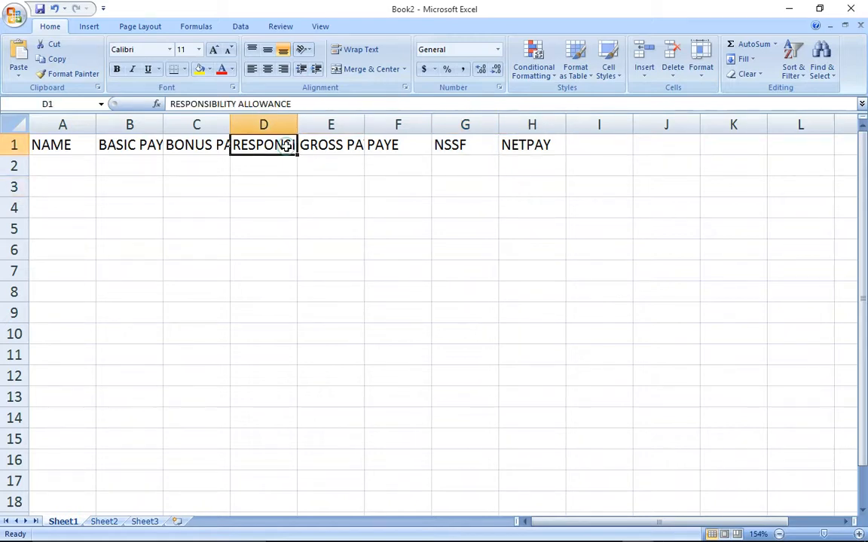
click(111, 143)
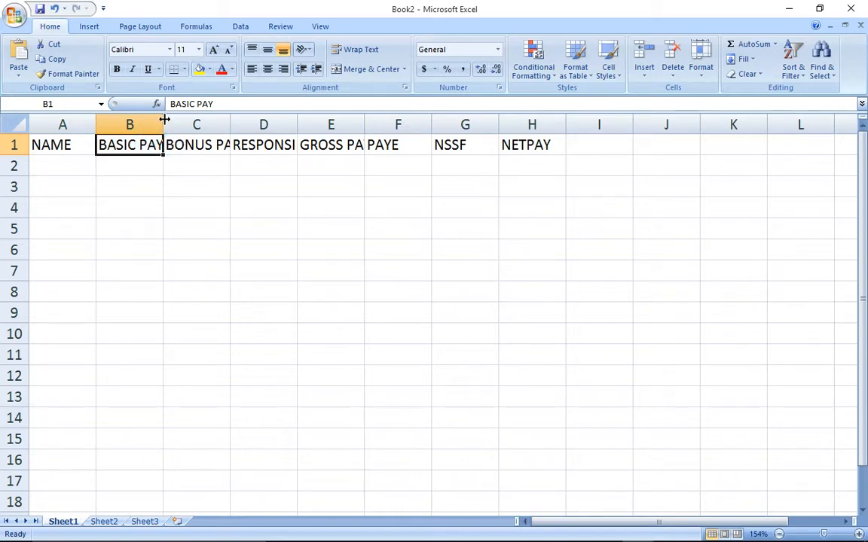
drag(165, 120, 189, 120)
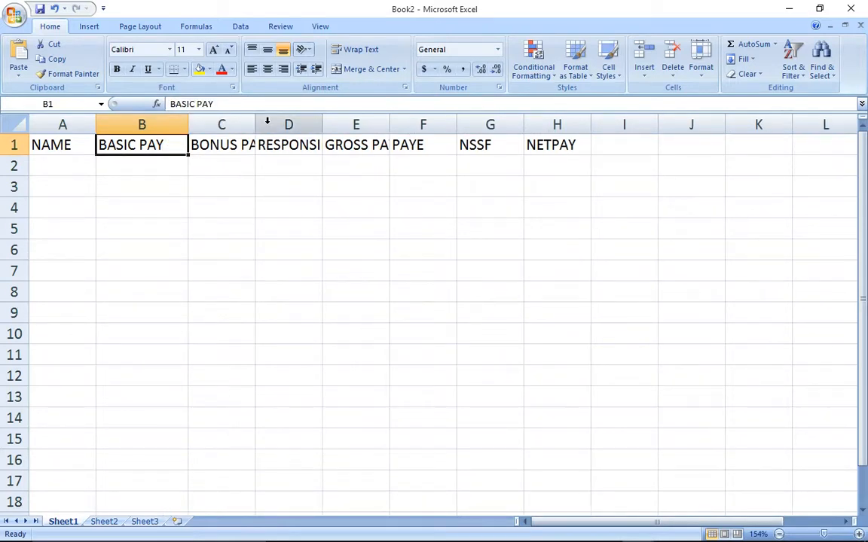
drag(254, 125, 286, 127)
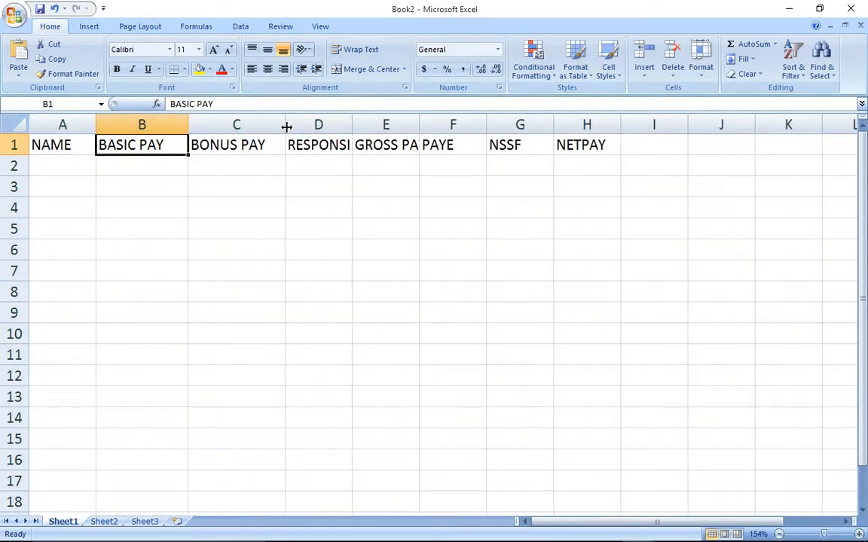
drag(350, 124, 422, 123)
drag(434, 123, 486, 125)
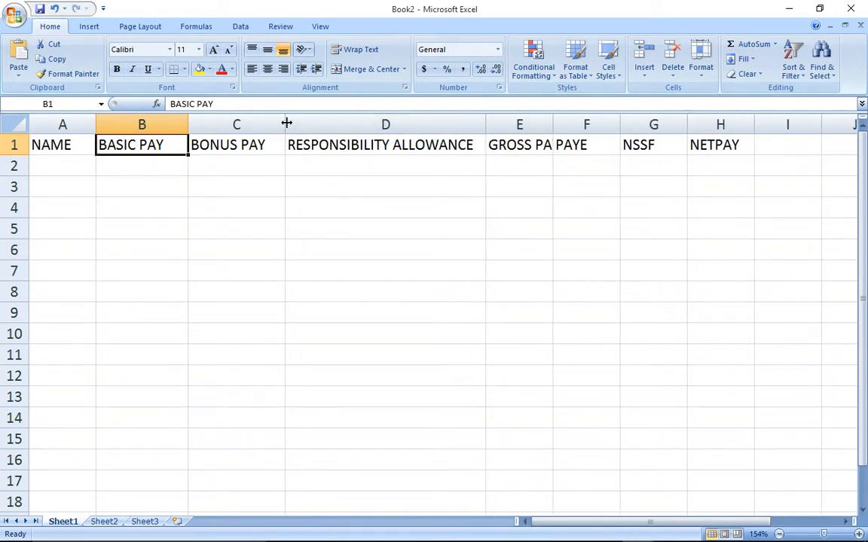
Step: Undo the last three width changes of column D
click(55, 9)
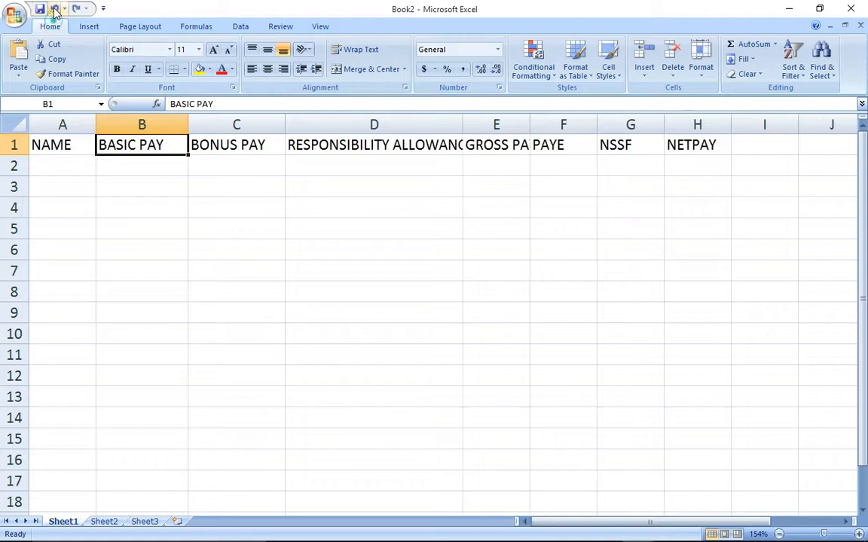
click(55, 10)
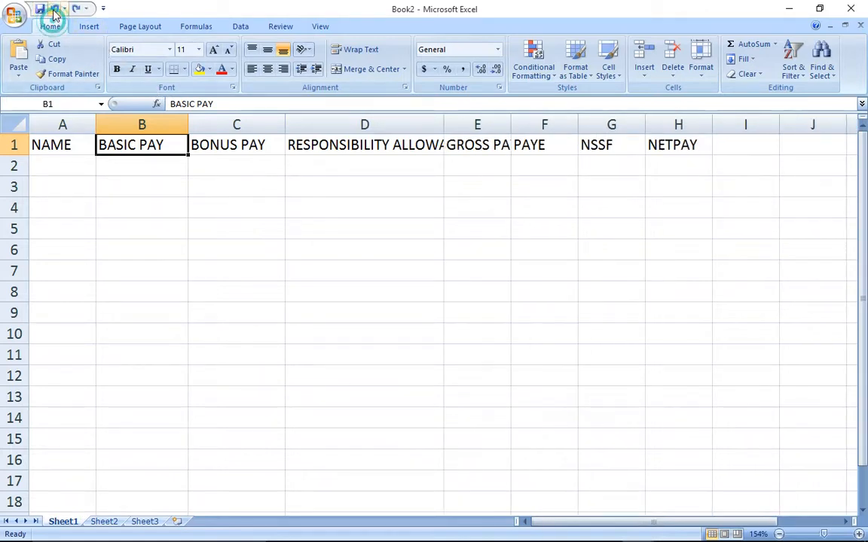
click(55, 9)
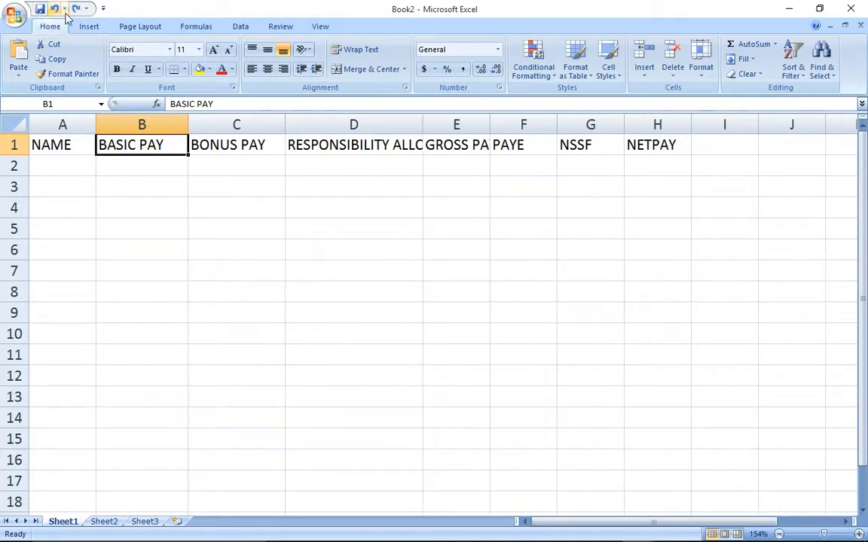
Step: AutoFit columns A to H to their headings, then undo that width change
click(217, 144)
drag(82, 128, 226, 126)
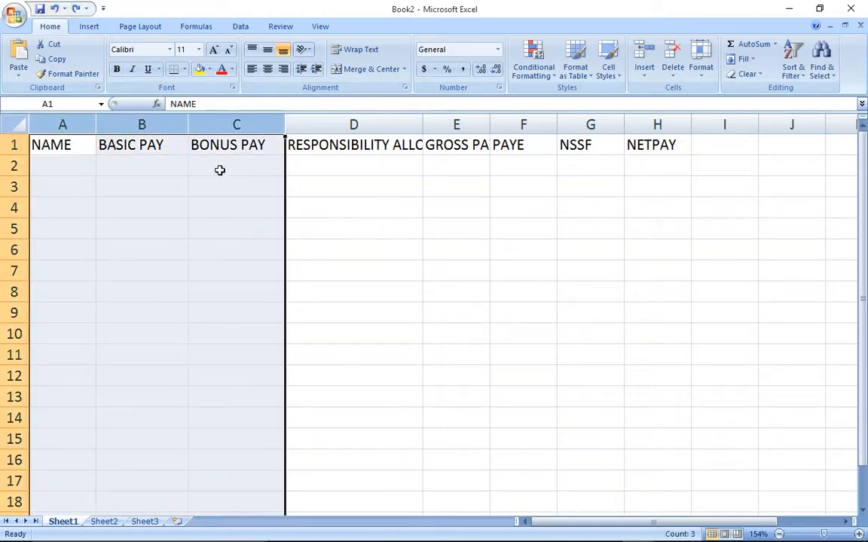
click(217, 144)
drag(77, 122, 306, 106)
drag(434, 106, 663, 122)
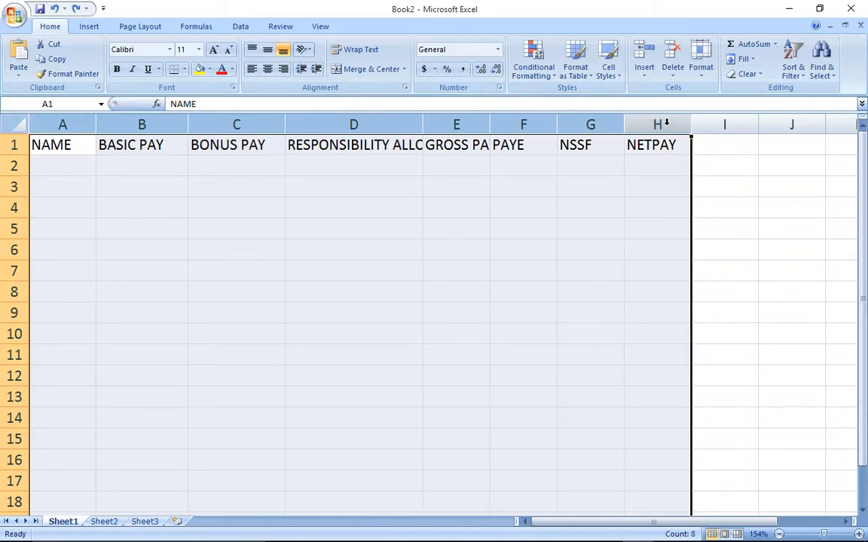
double_click(489, 126)
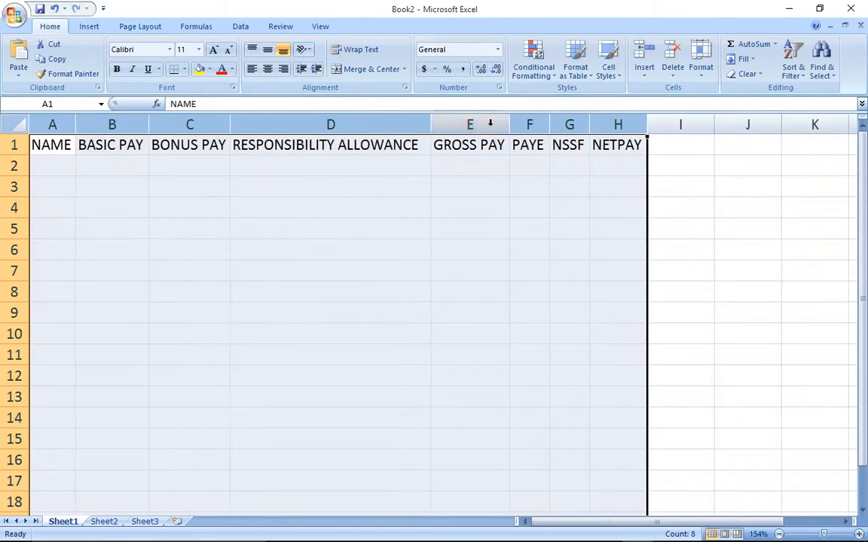
drag(600, 144, 381, 138)
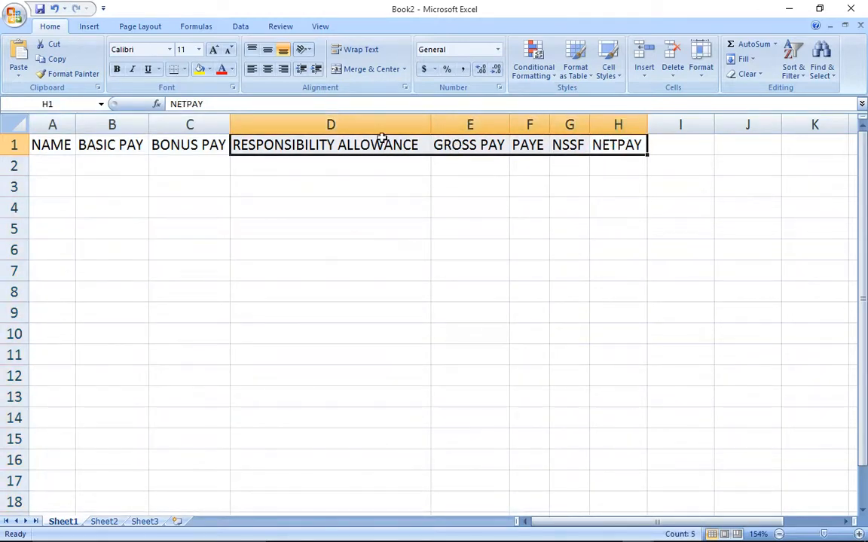
click(350, 184)
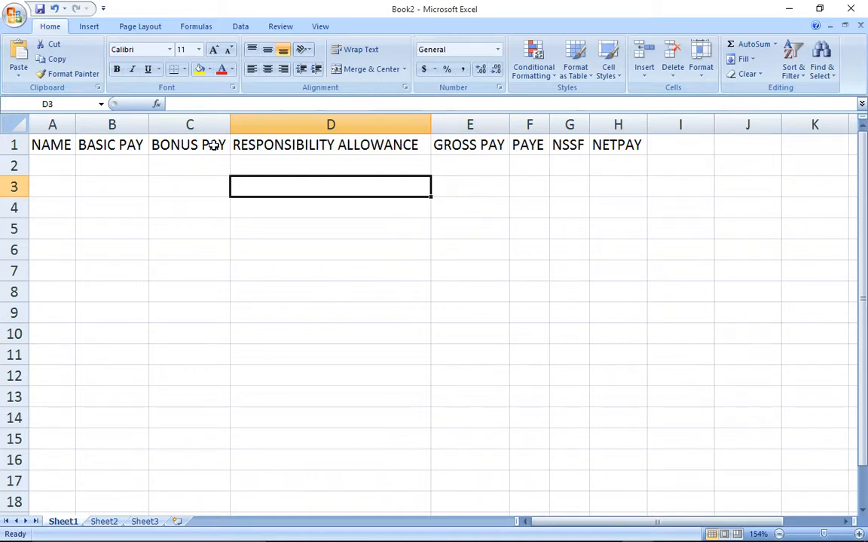
click(55, 10)
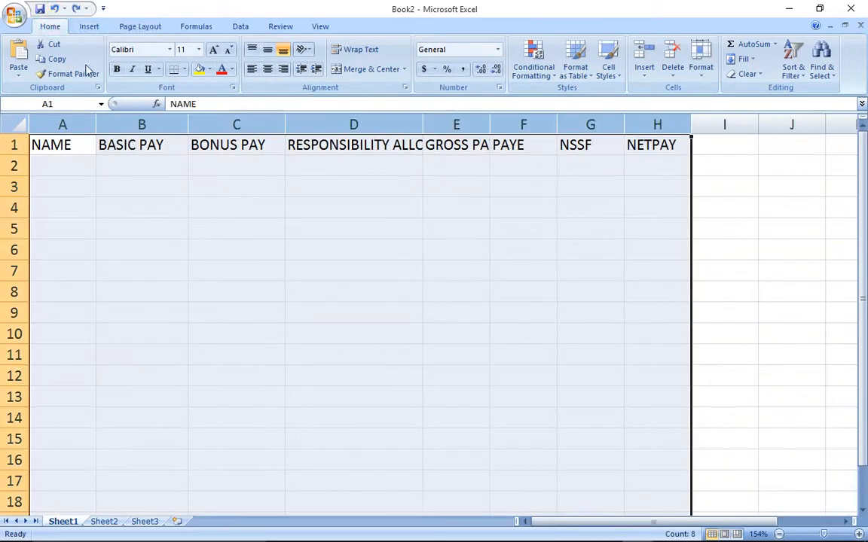
Step: Narrow columns B and C to slightly less than the width of their BASIC PAY and BONUS PAY headings
click(191, 160)
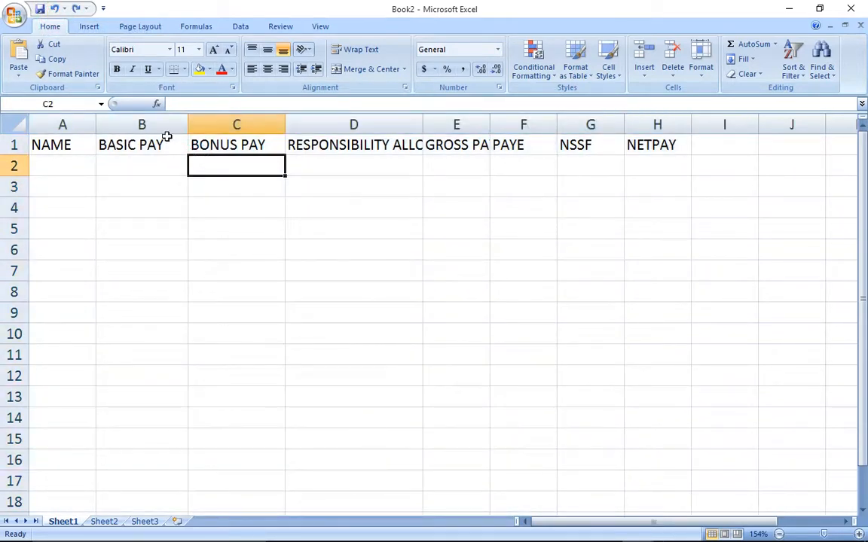
drag(185, 132, 150, 132)
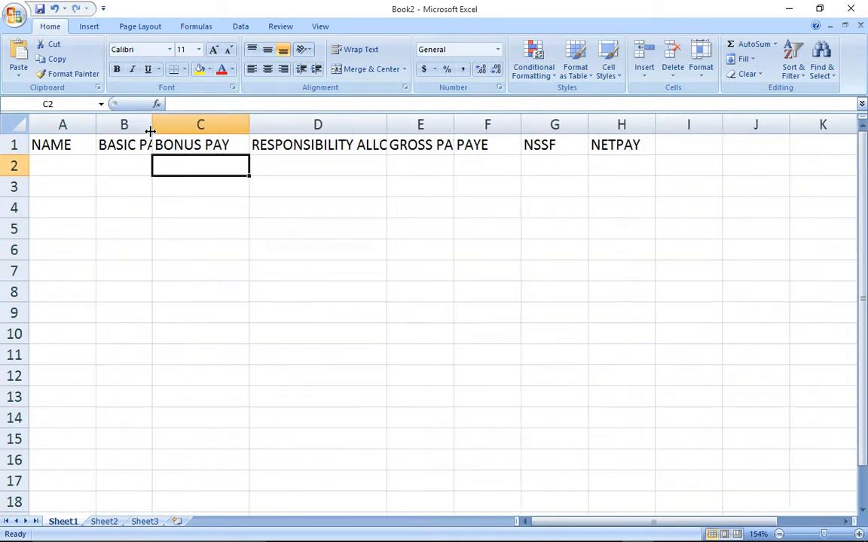
drag(250, 126, 224, 126)
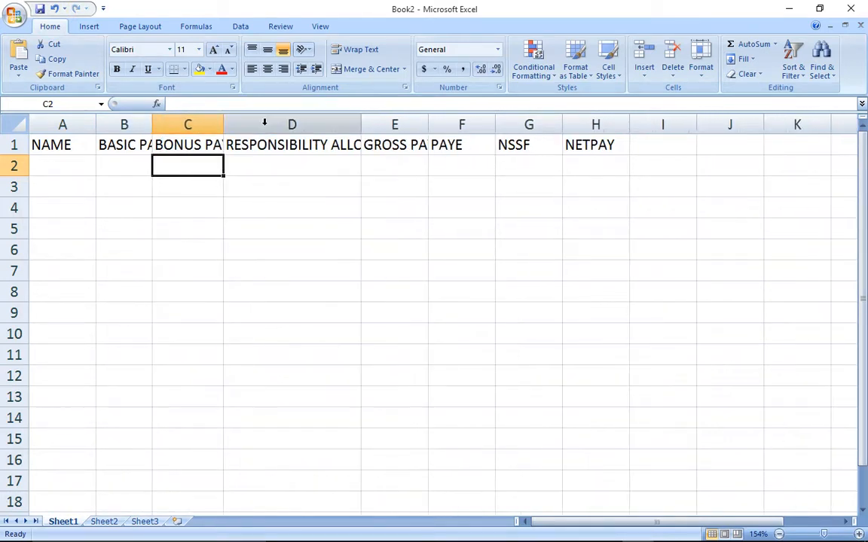
click(178, 143)
click(143, 145)
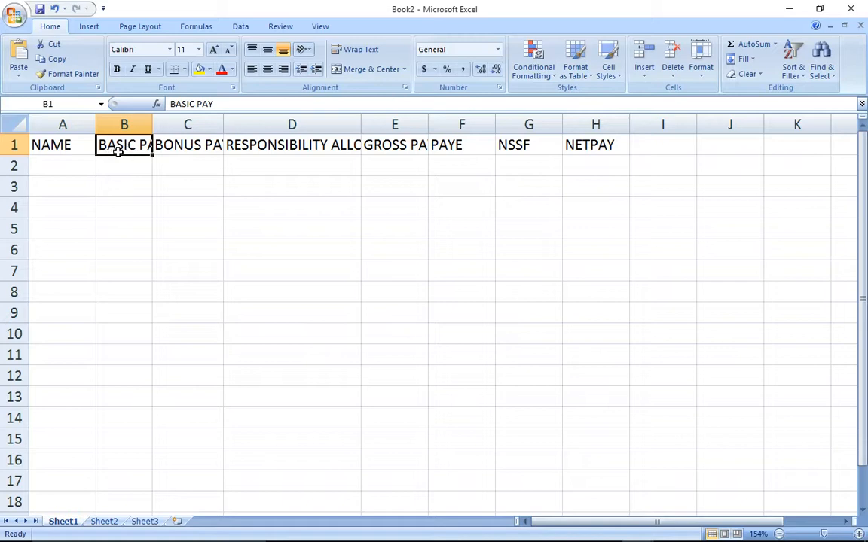
Step: Apply Wrap Text to the headings in cells A1 to H1
drag(70, 148, 566, 146)
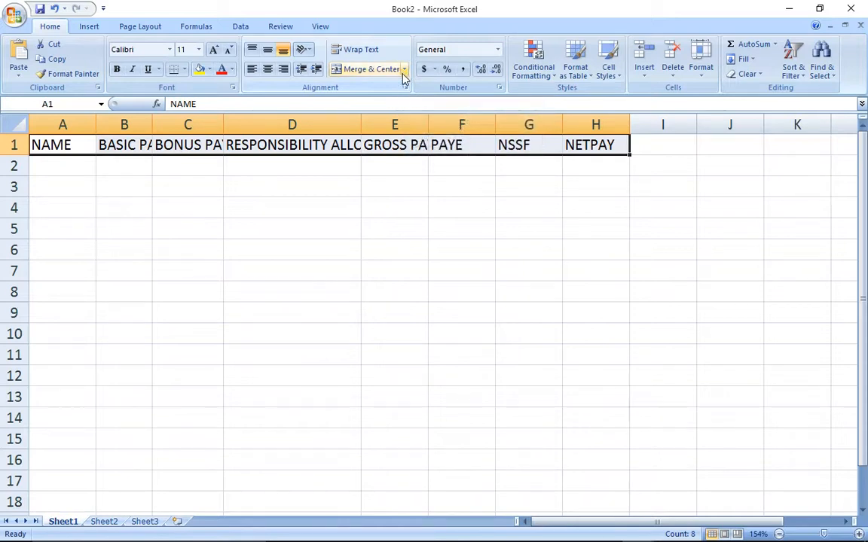
click(357, 53)
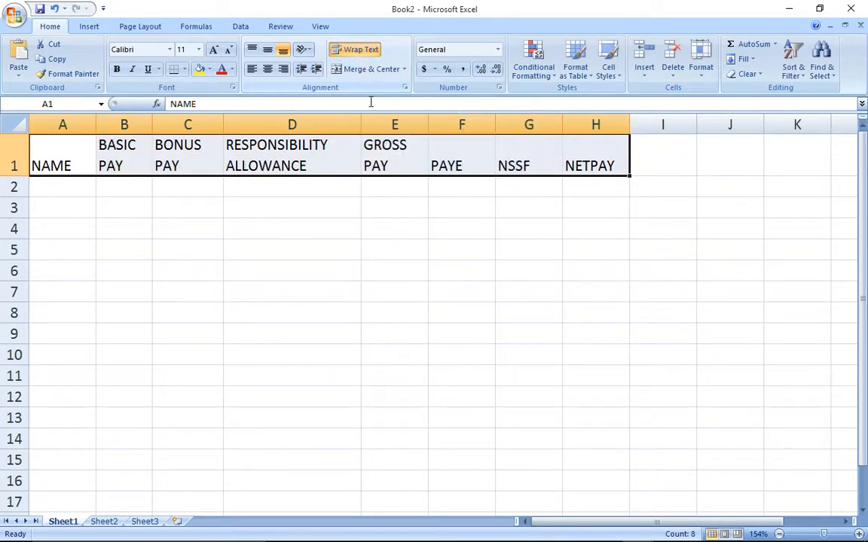
click(395, 162)
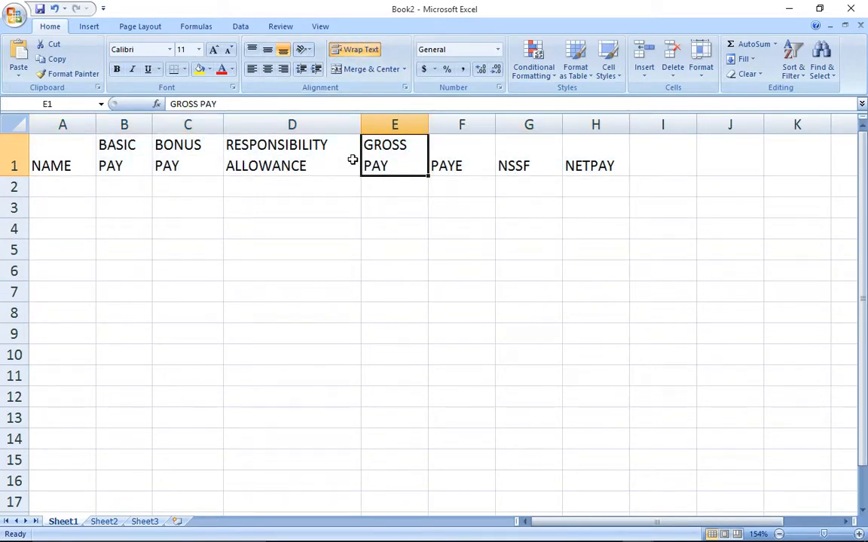
Step: Narrow column H so that its NETPAY heading breaks onto two lines, NET above PAY
drag(629, 124, 598, 121)
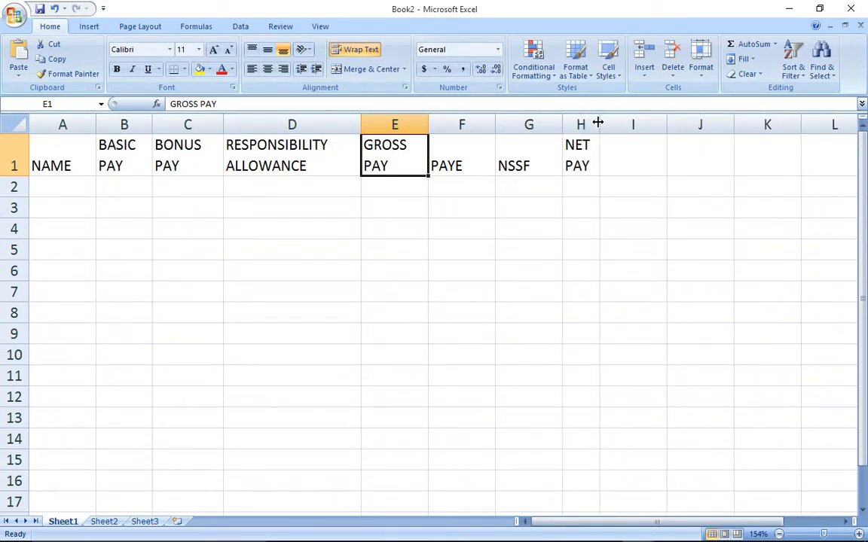
click(583, 169)
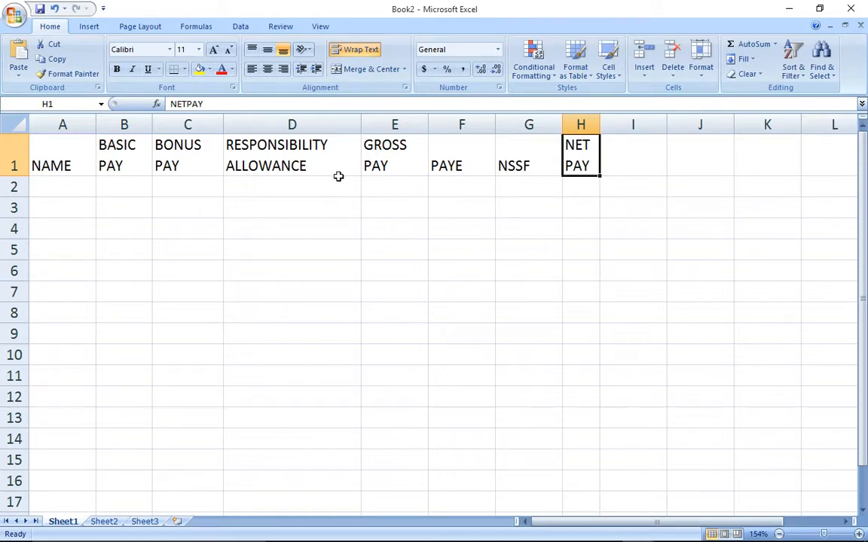
drag(79, 155, 568, 170)
click(463, 211)
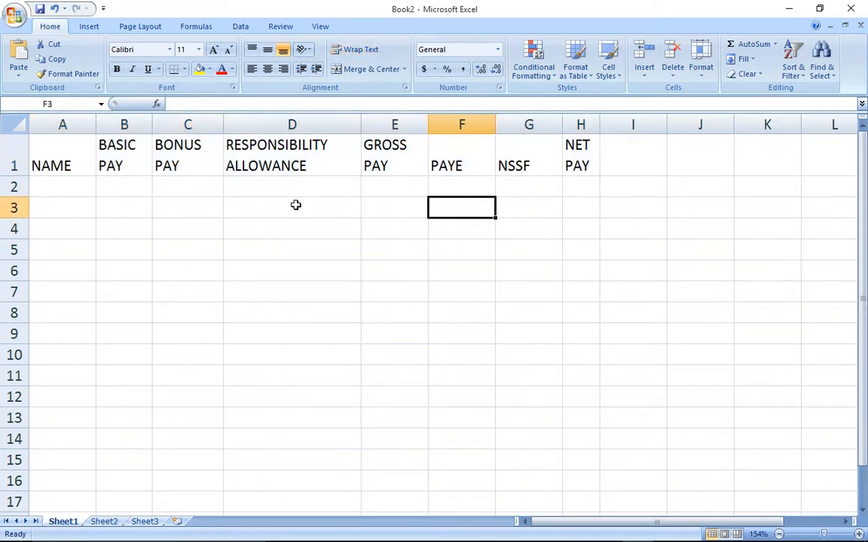
Step: Enter the first employee's full name in cell A2 under NAME and widen column A to fit it
click(62, 188)
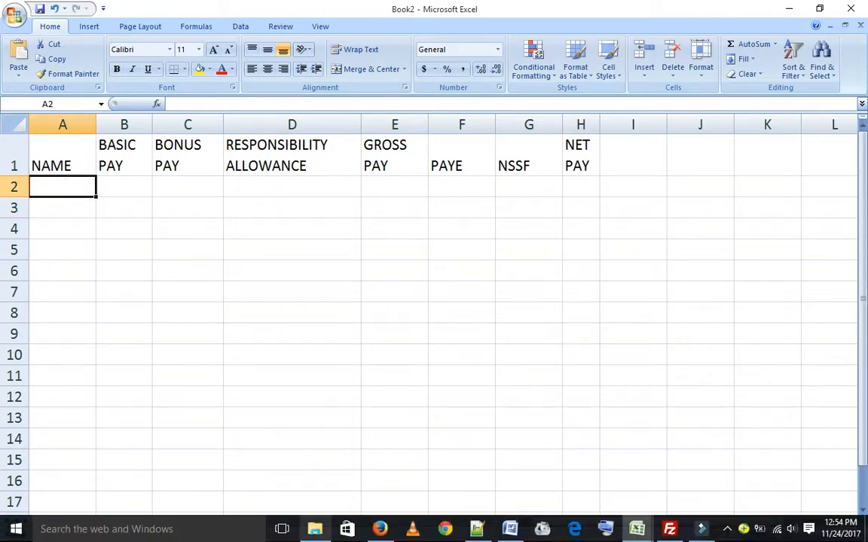
text(OBTH)
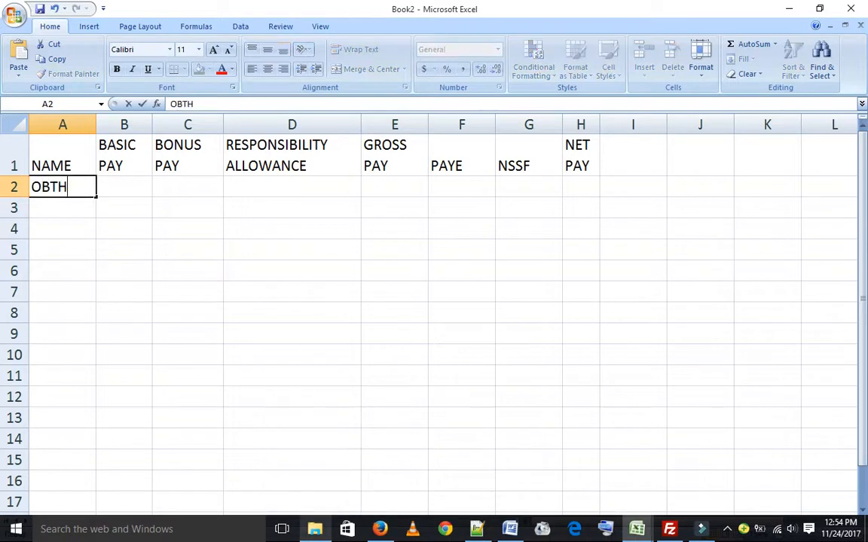
key(BackSpace)
key(BackSpace)
text(OTH KENT)
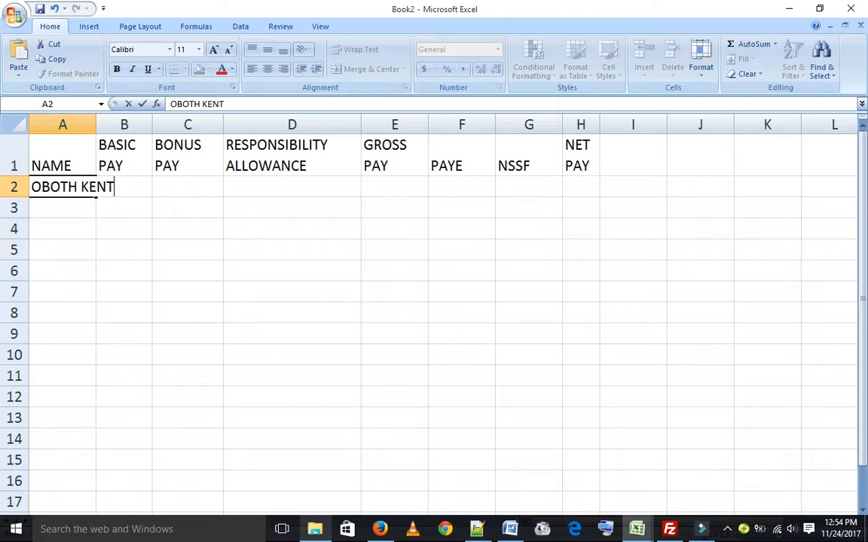
key(Tab)
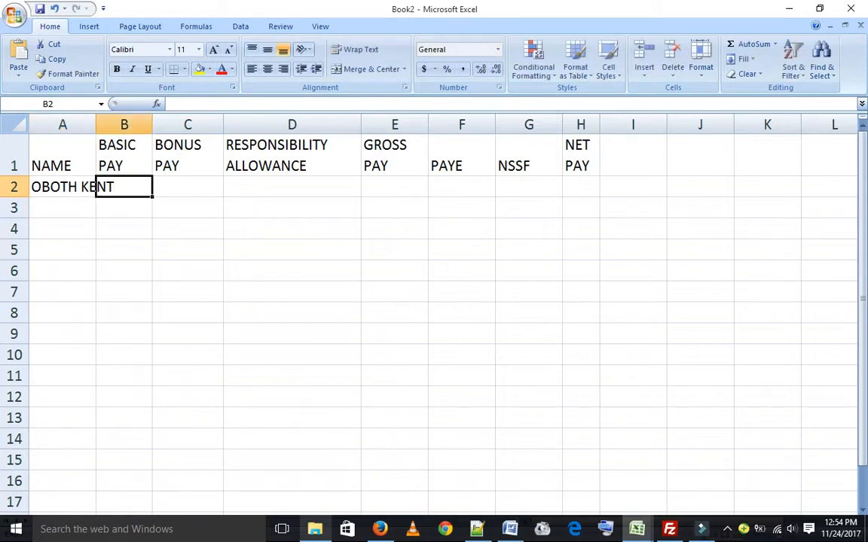
text(1)
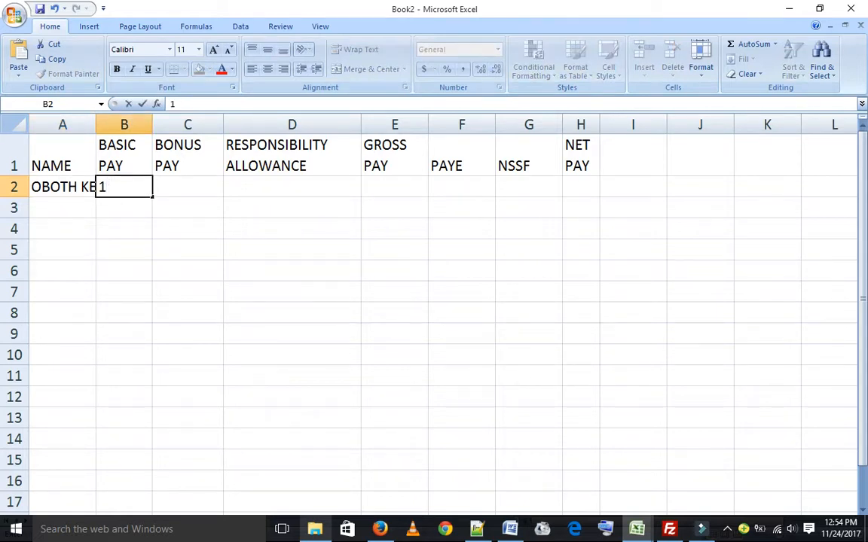
key(BackSpace)
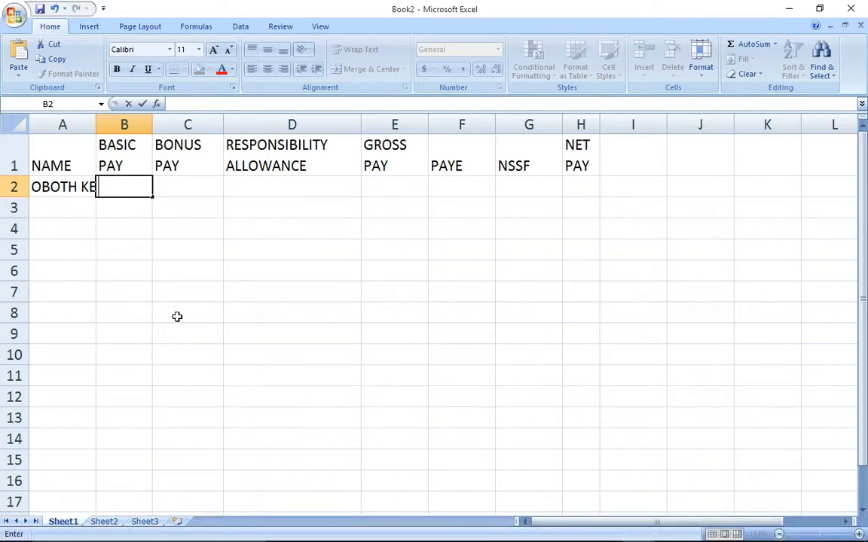
click(150, 228)
drag(95, 126, 124, 126)
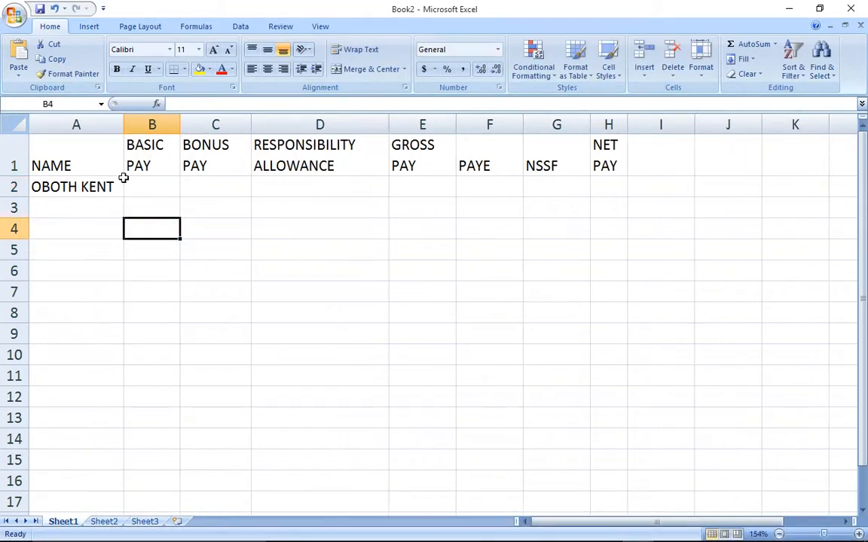
click(103, 203)
drag(101, 184, 110, 251)
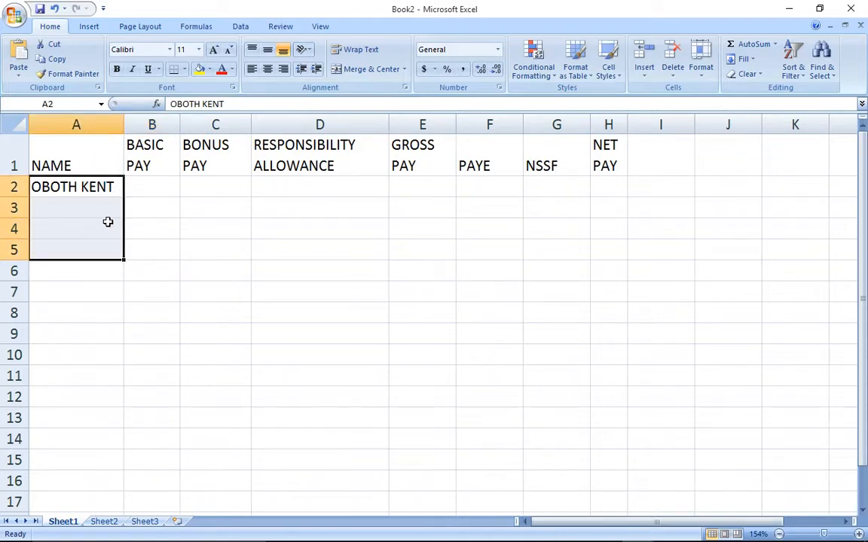
click(106, 208)
click(135, 186)
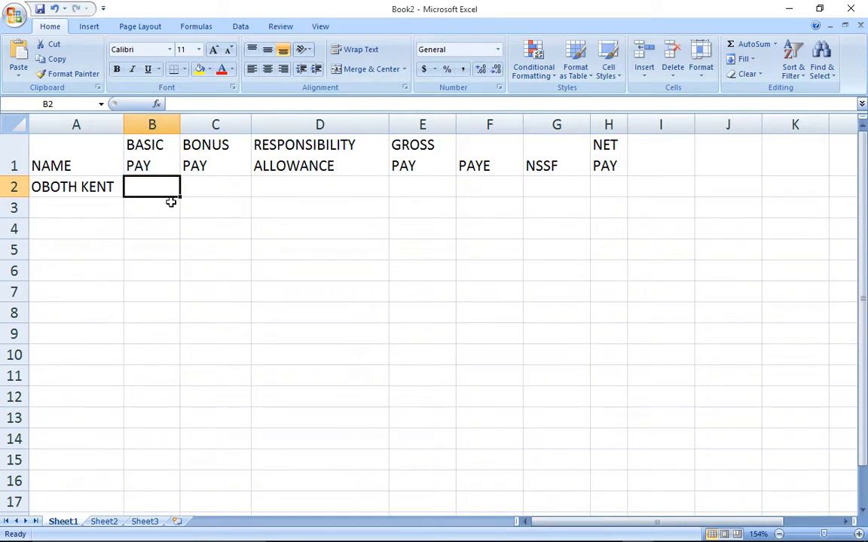
click(108, 187)
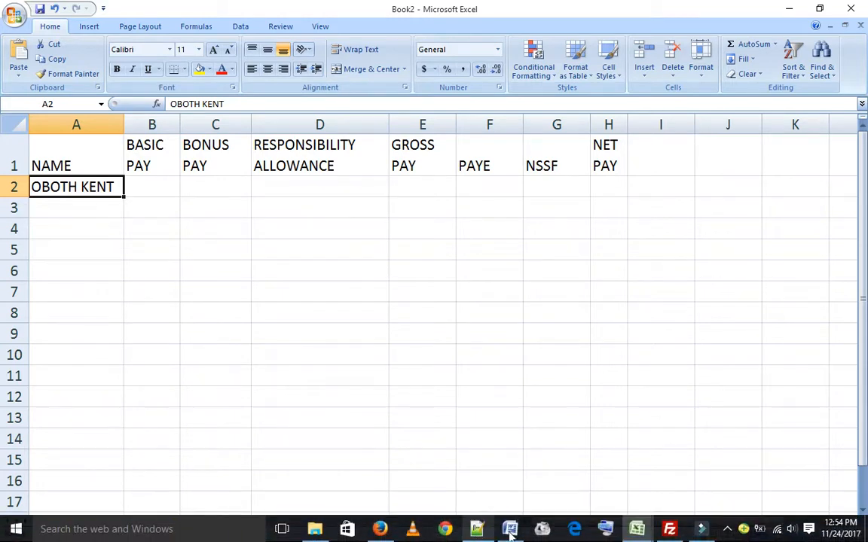
Step: Check the payroll table in the Word question document and enter the second employee's full name in cell A3
click(511, 534)
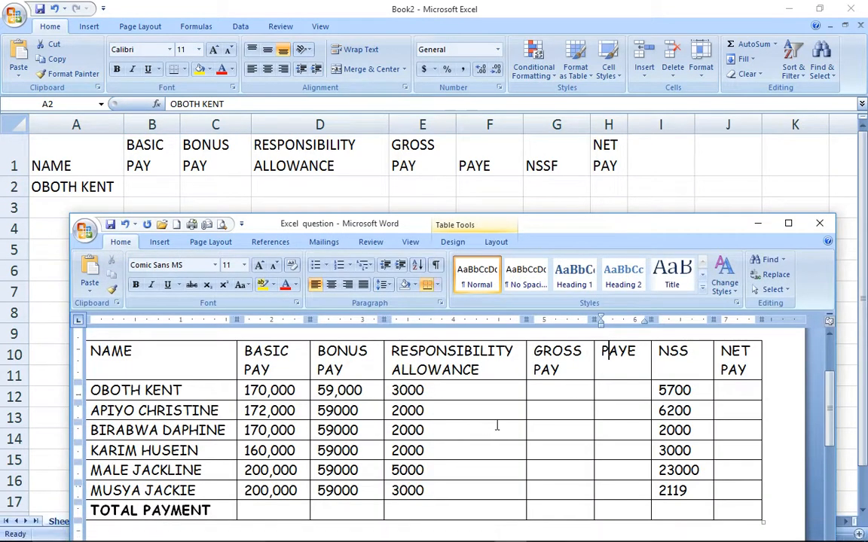
click(602, 352)
click(758, 224)
click(99, 213)
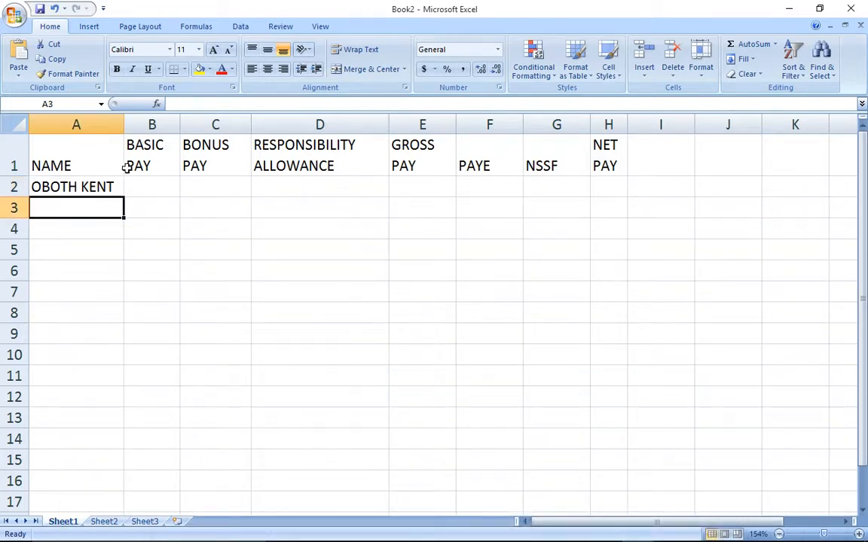
text(APIY)
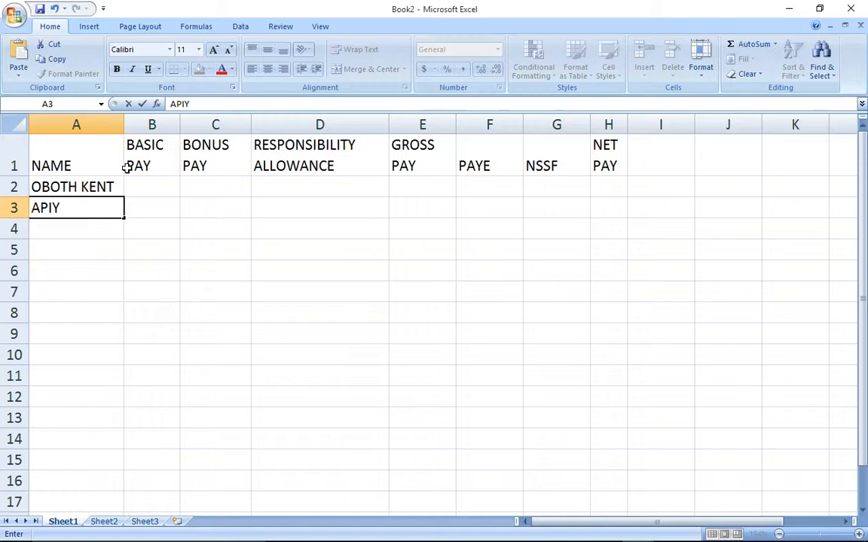
text(O CHRISTINE)
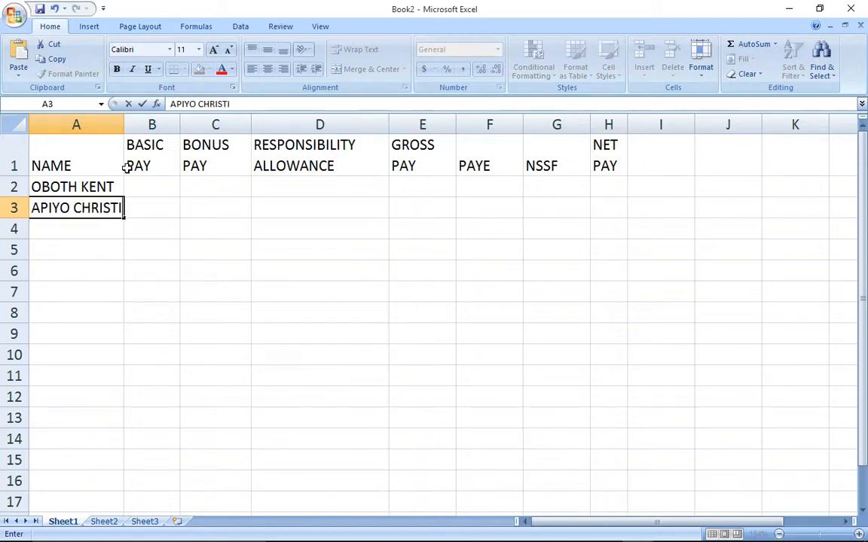
click(197, 229)
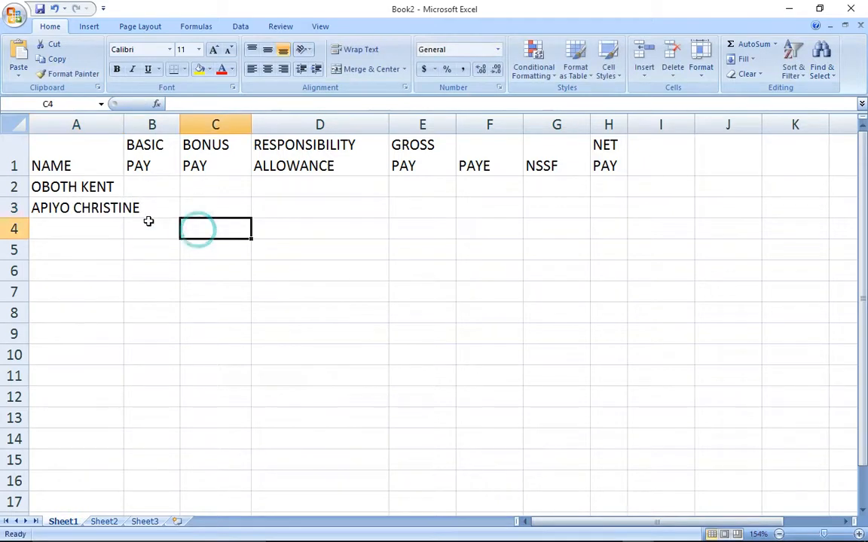
click(94, 225)
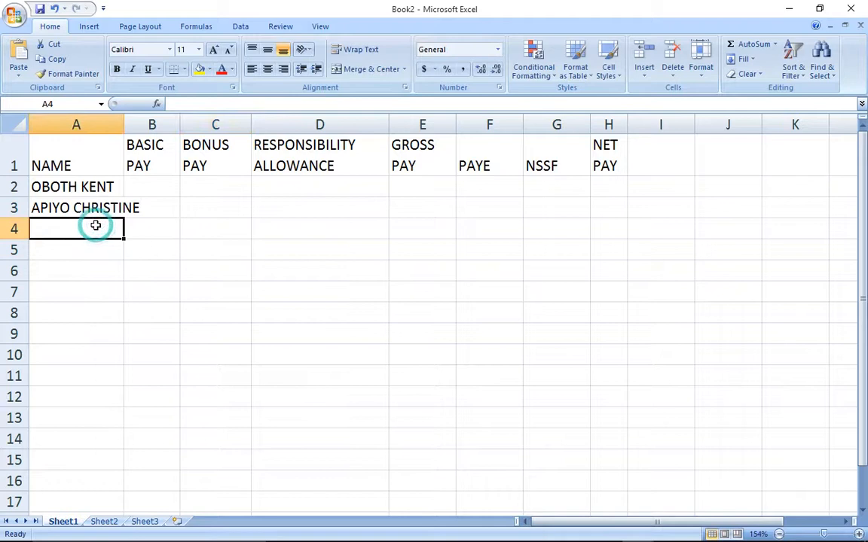
click(154, 184)
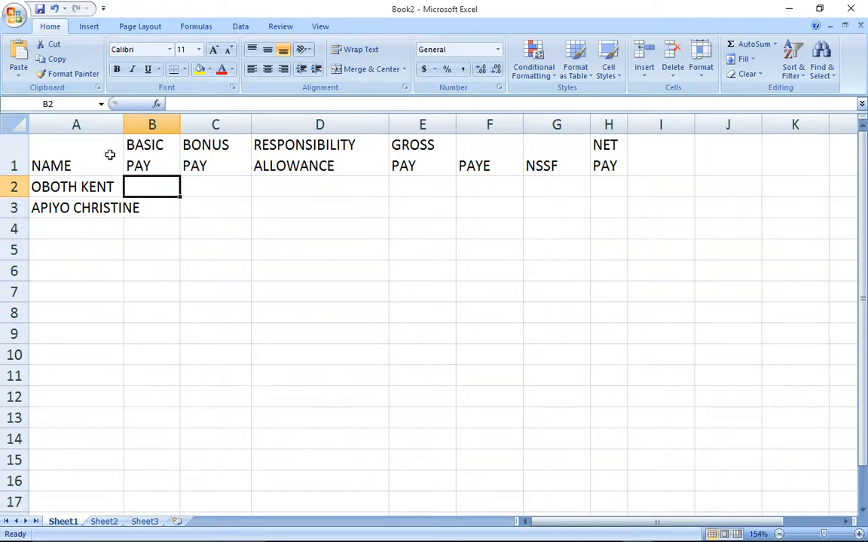
drag(105, 153, 215, 160)
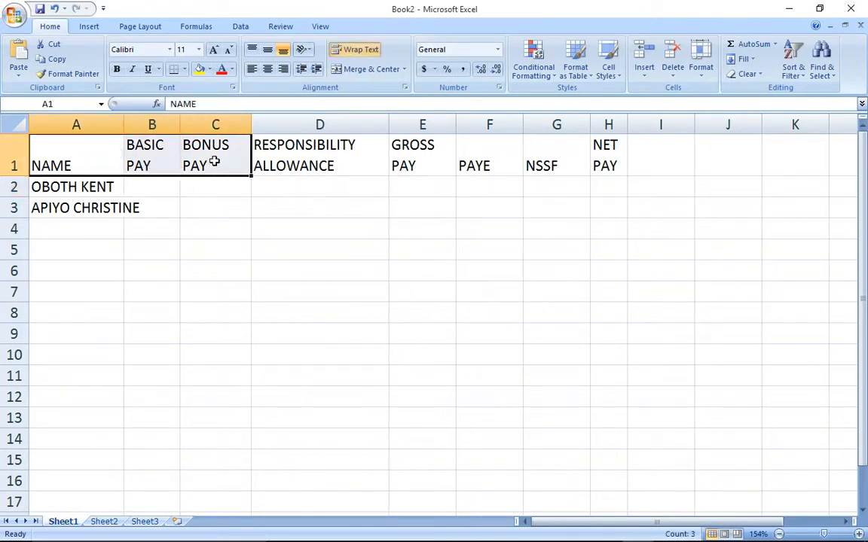
click(214, 162)
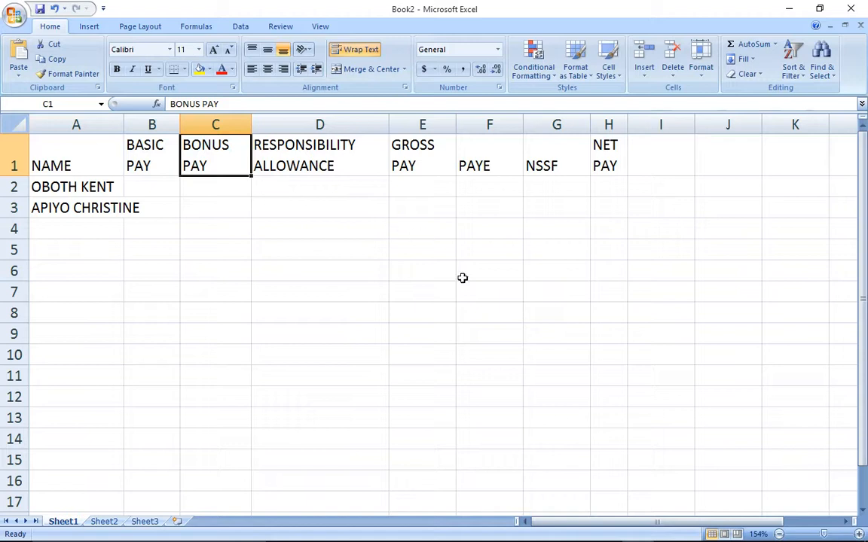
Step: Switch to the Book1 workbook and apply Wrap Text to its table headings in cells A1 to H1
mouse_move(506, 540)
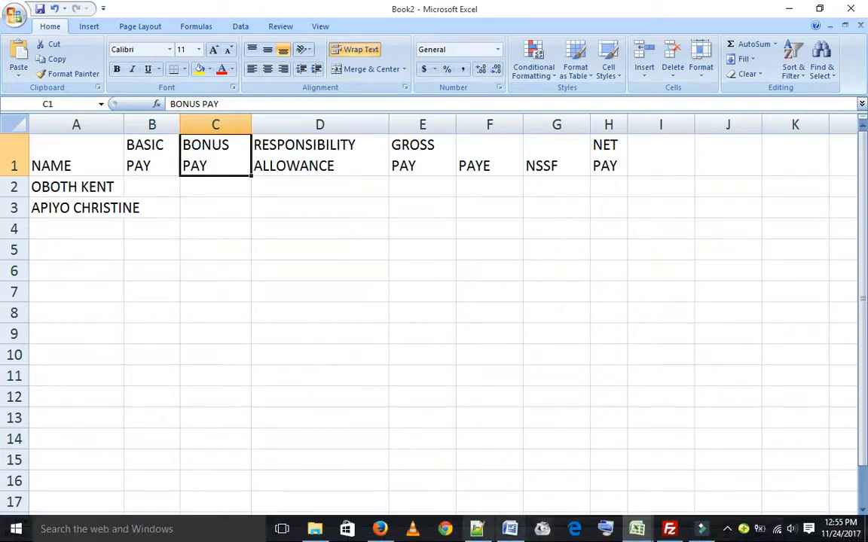
mouse_move(649, 536)
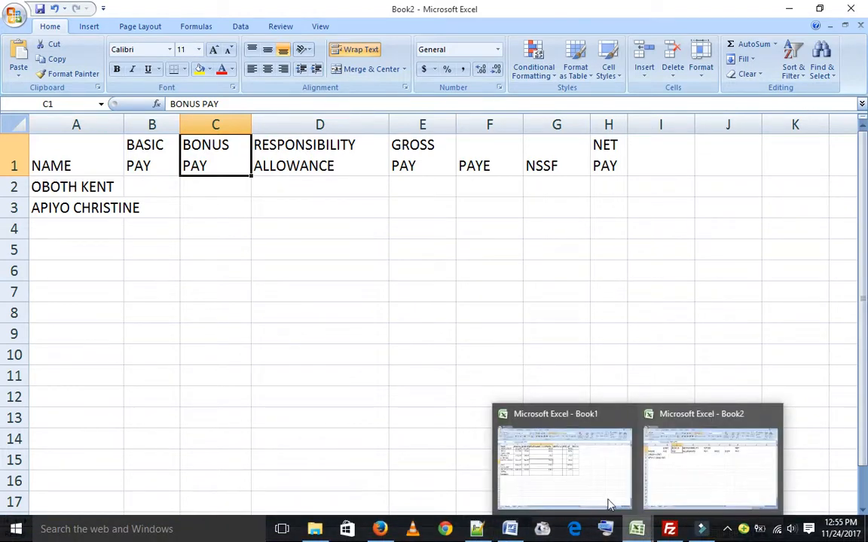
click(584, 480)
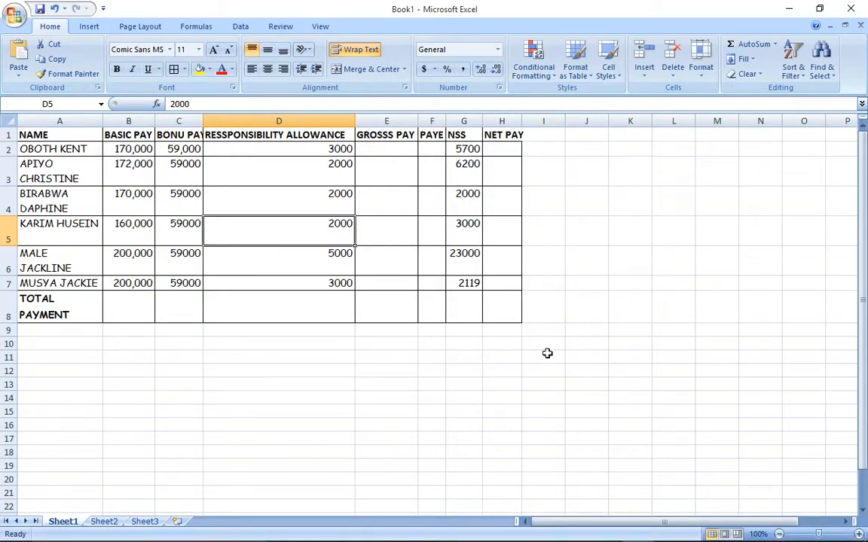
mouse_move(853, 538)
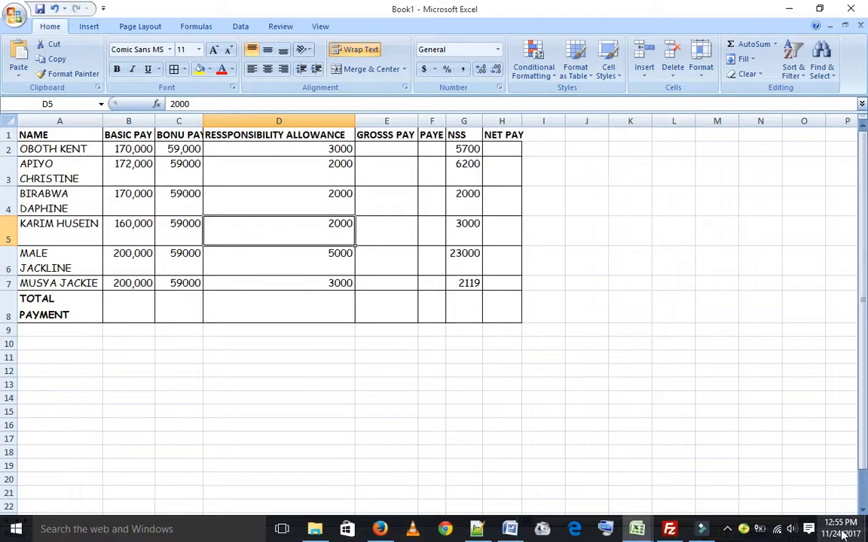
click(858, 534)
click(859, 534)
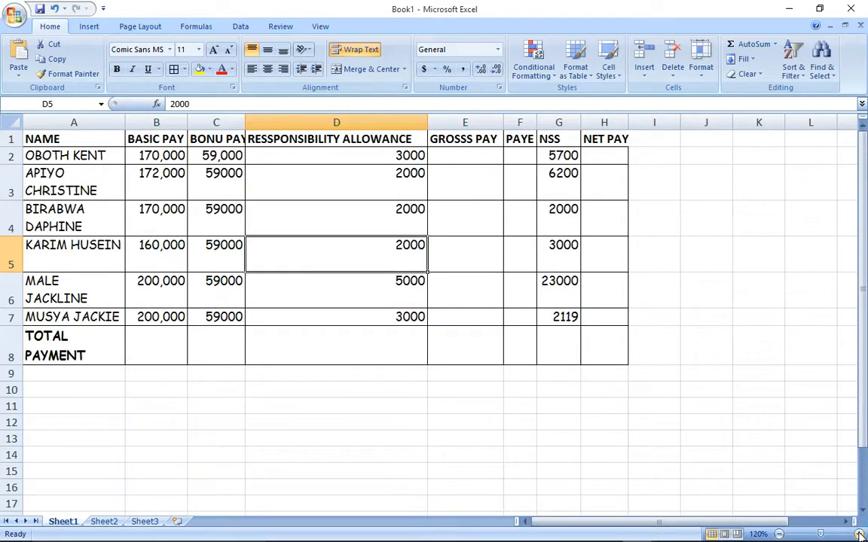
click(858, 534)
click(859, 534)
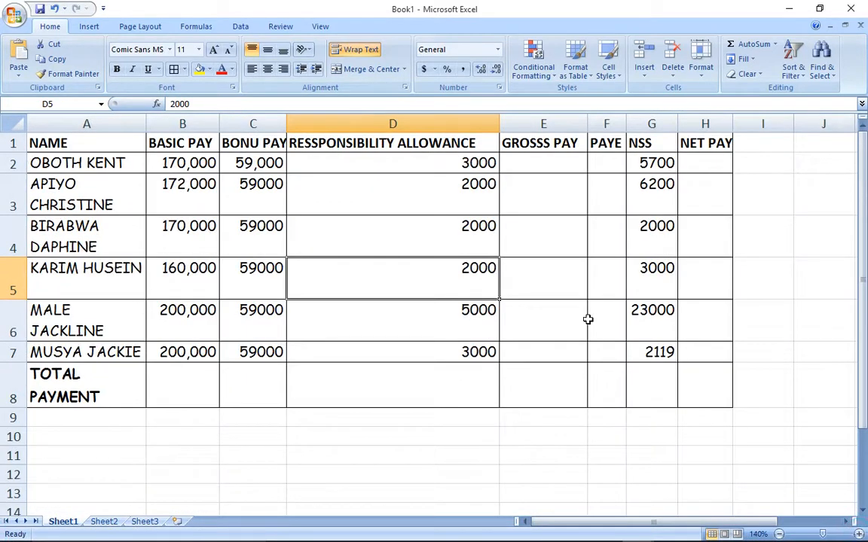
drag(97, 144, 340, 148)
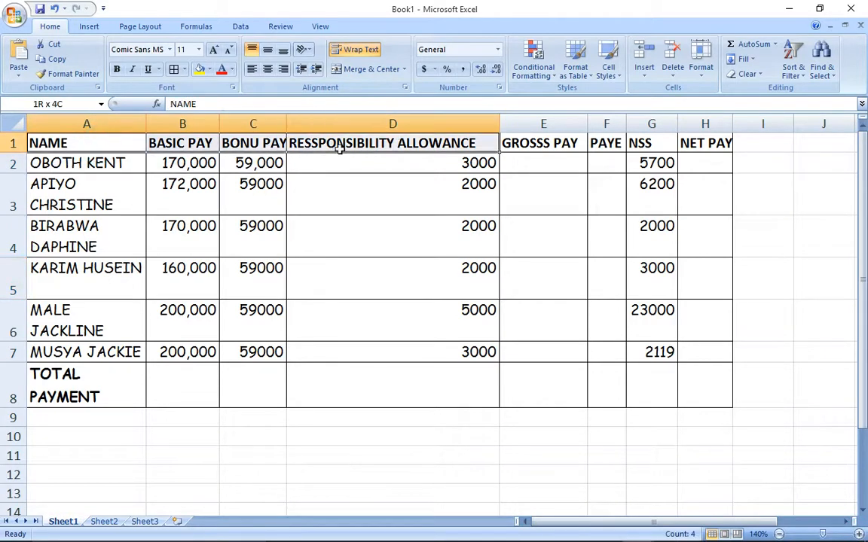
drag(449, 143, 677, 146)
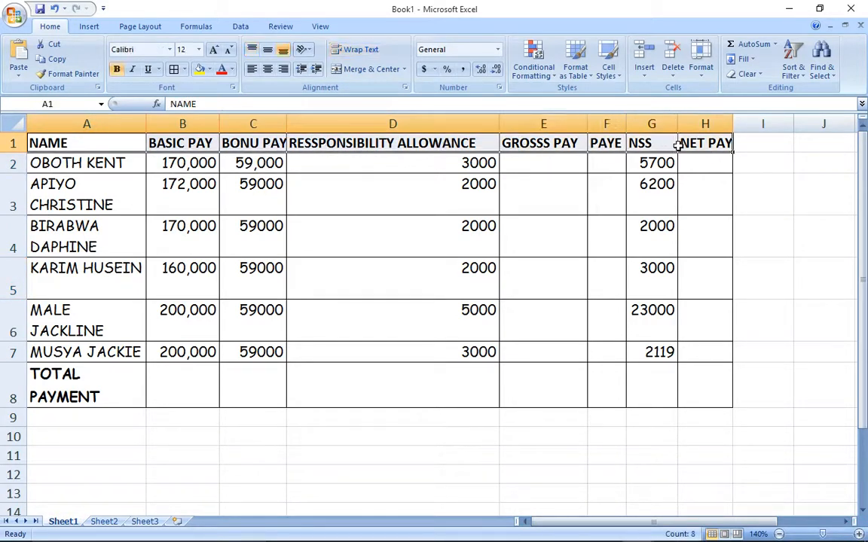
click(354, 53)
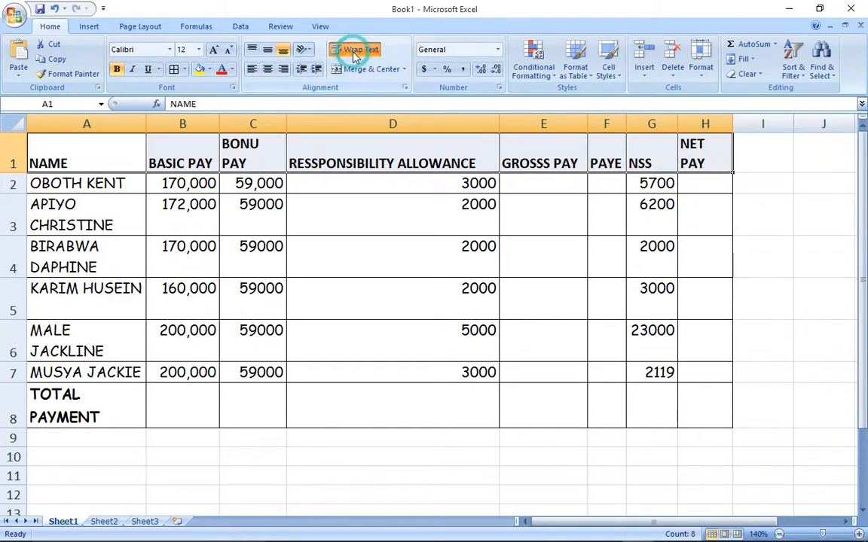
Step: Narrow columns B, C, D and E so that the pay and allowance headings break onto two lines
click(417, 158)
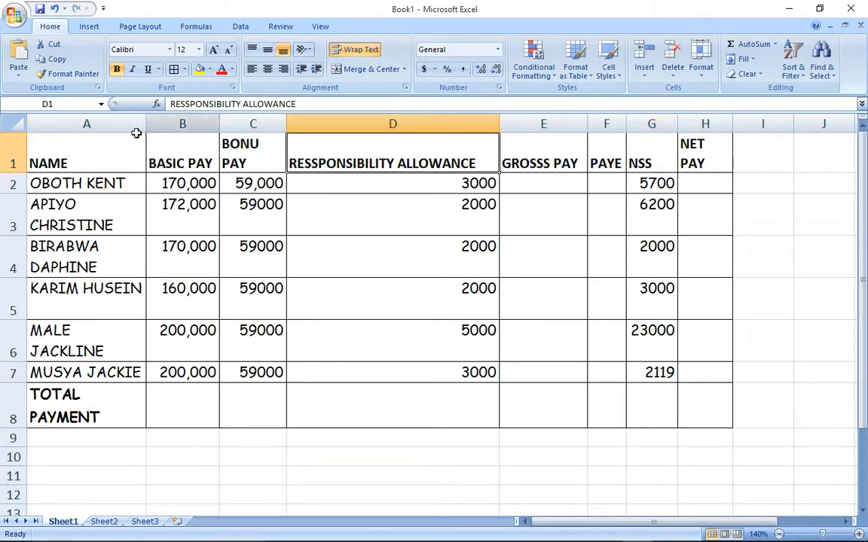
mouse_move(149, 121)
mouse_down()
mouse_move(108, 120)
mouse_move(147, 124)
mouse_up()
drag(219, 125, 199, 125)
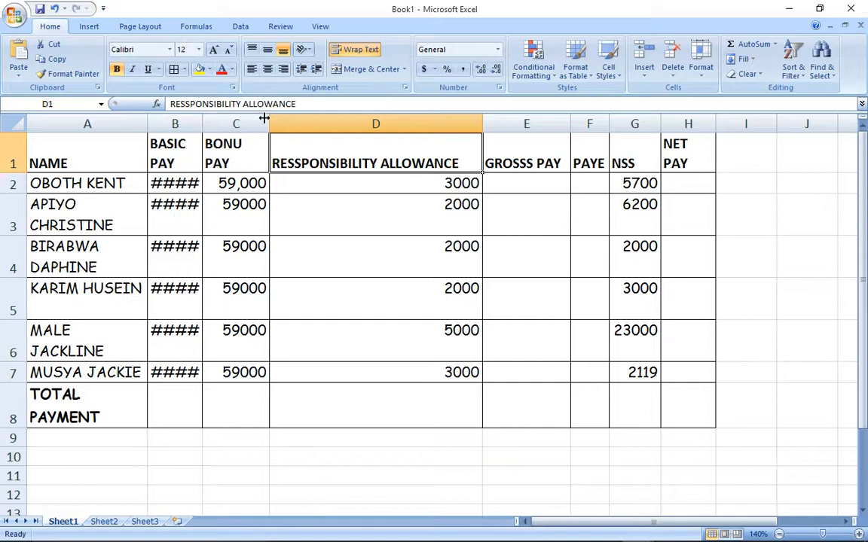
drag(272, 119, 252, 120)
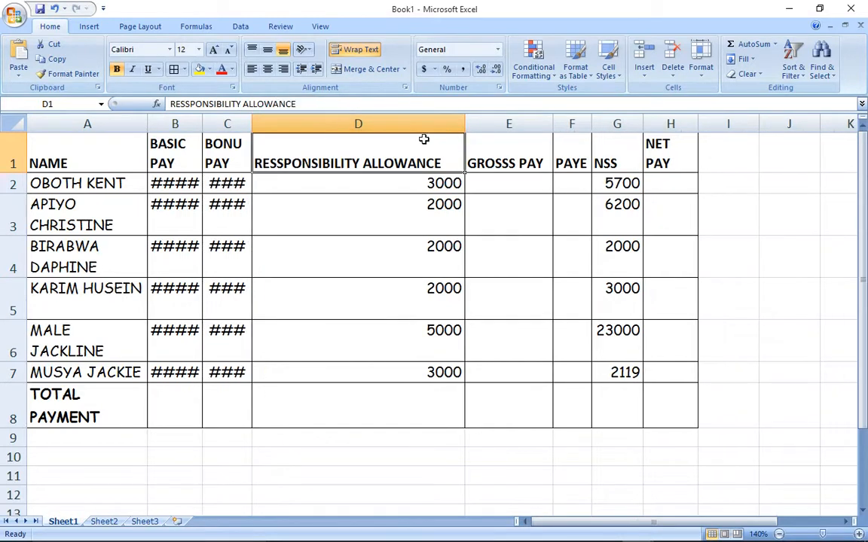
drag(465, 124, 386, 130)
drag(473, 114, 452, 122)
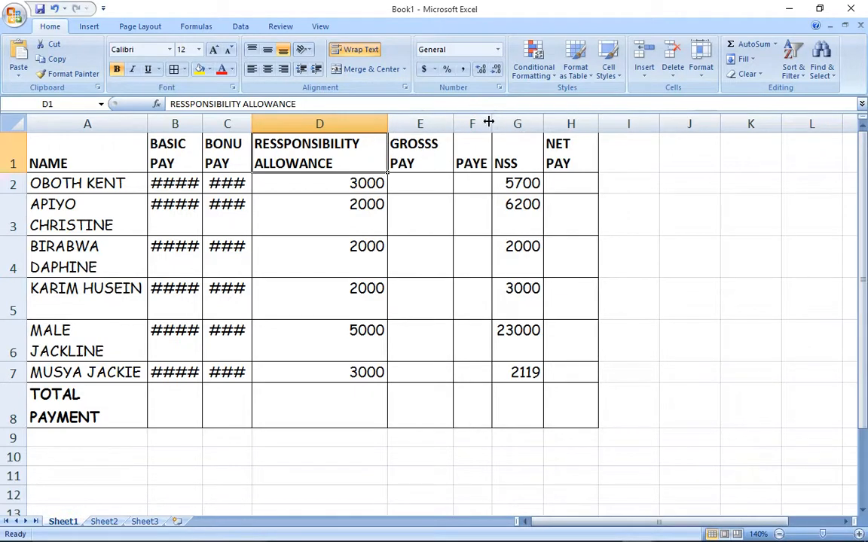
Step: Widen columns B and C so that the basic pay and bonus pay figures display in full
click(567, 161)
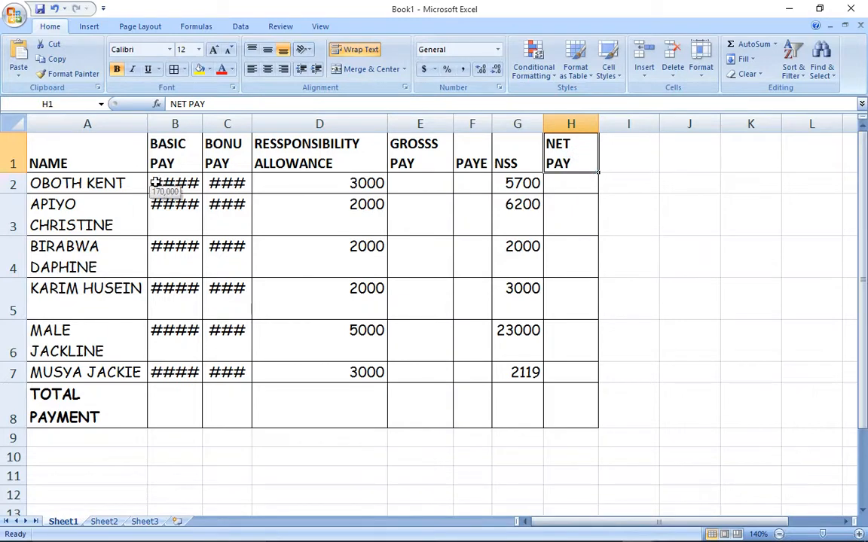
mouse_move(102, 183)
mouse_down()
mouse_move(126, 180)
mouse_move(506, 353)
mouse_move(531, 400)
mouse_up()
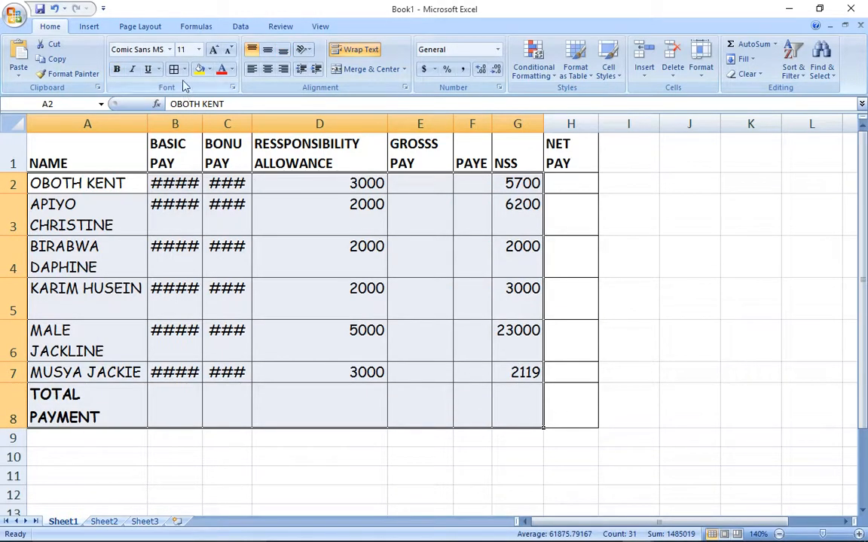
click(180, 49)
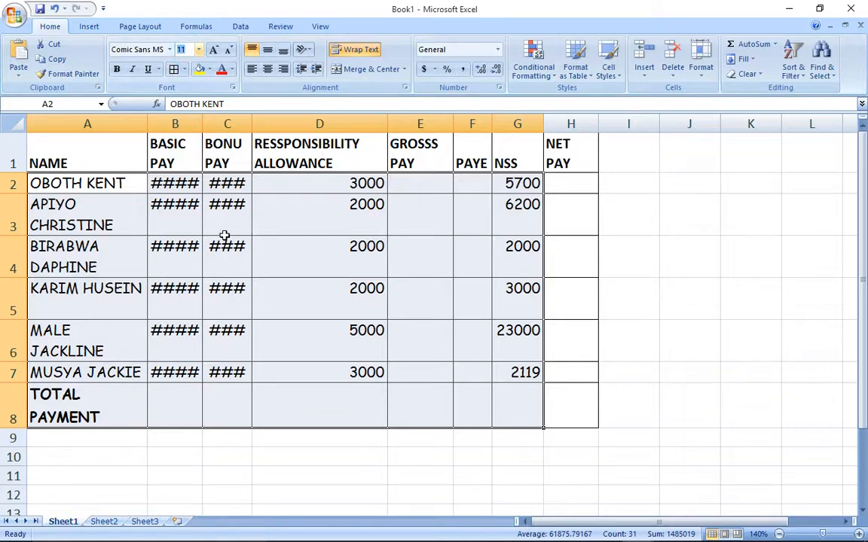
click(185, 301)
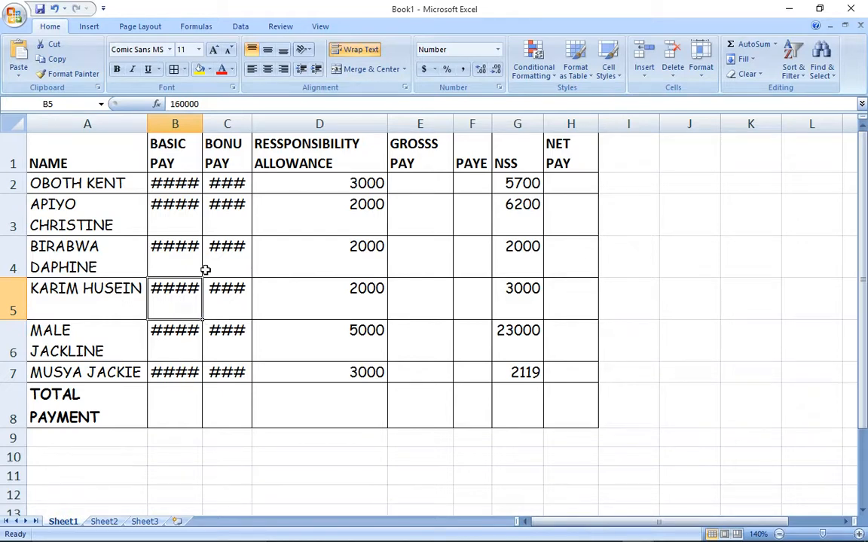
drag(203, 124, 265, 124)
click(340, 232)
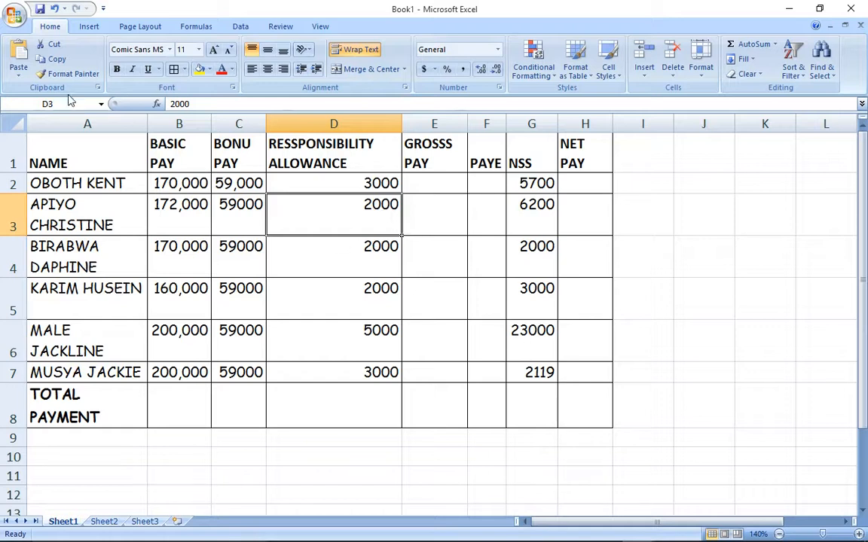
Step: Save the workbook to the Desktop as an Excel Workbook named UNEB QUESTION 001
click(13, 14)
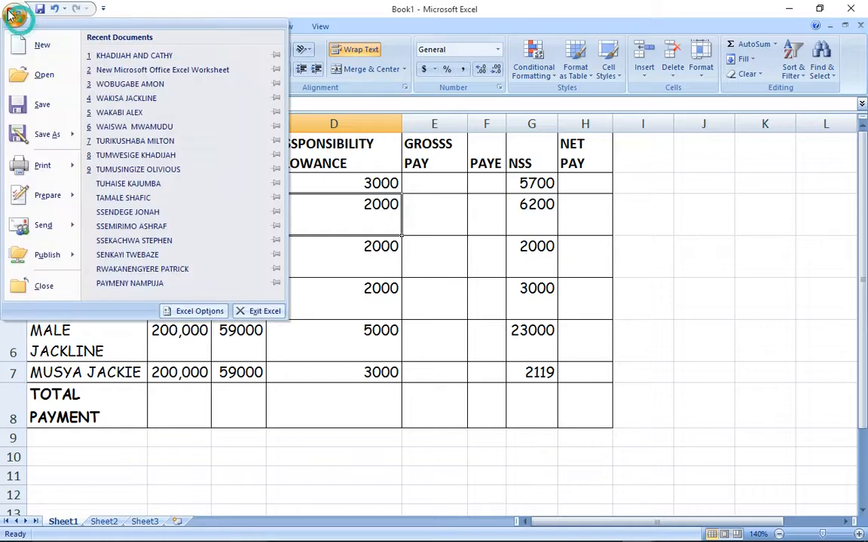
click(38, 106)
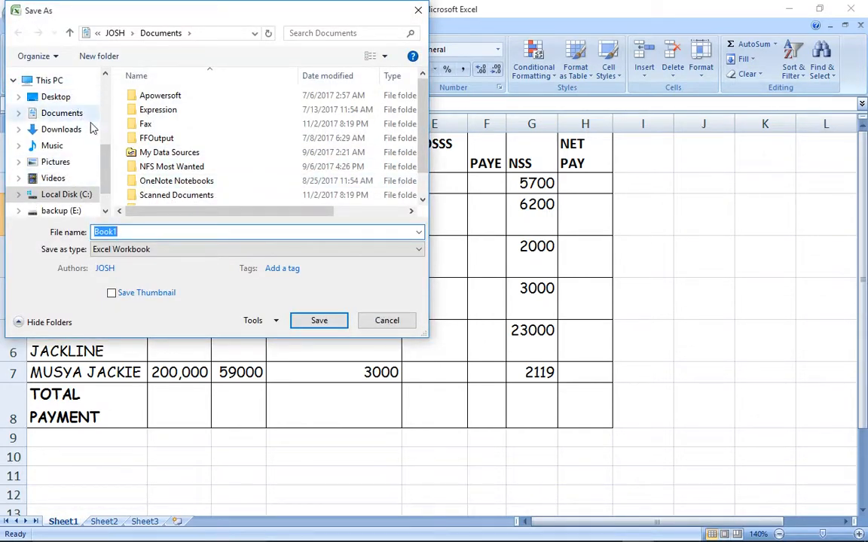
click(70, 98)
click(151, 232)
text(UNEB QUESTION 001)
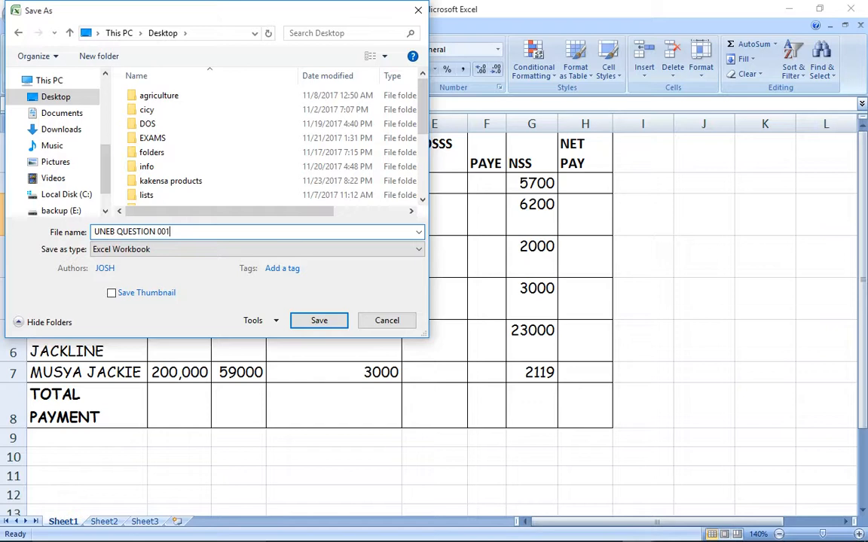
drag(158, 232, 93, 233)
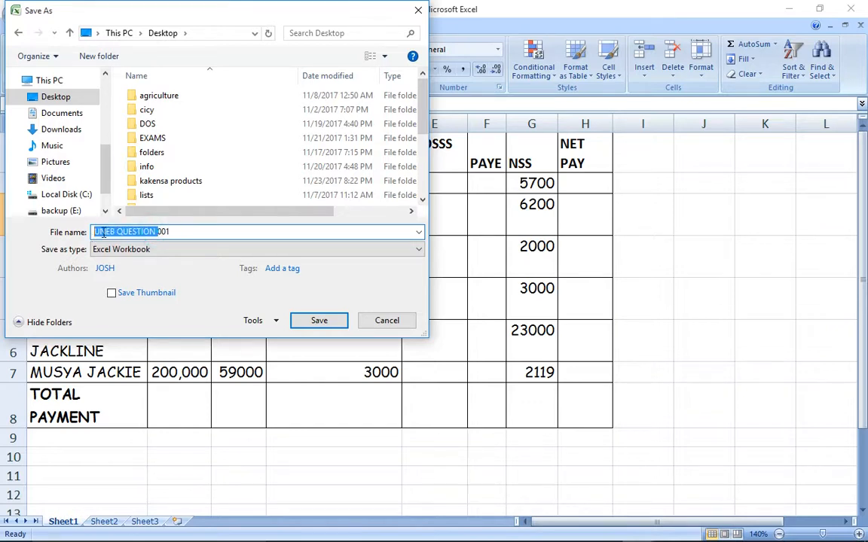
drag(176, 232, 158, 232)
click(171, 232)
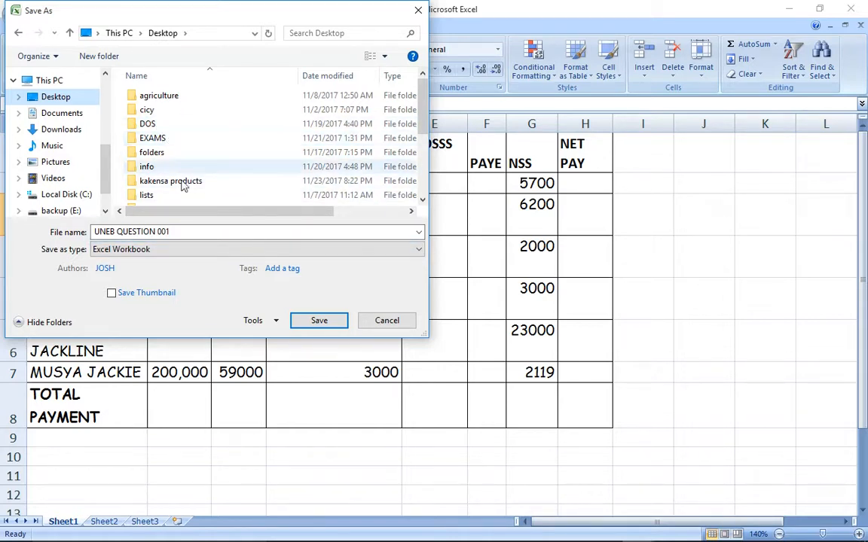
click(324, 322)
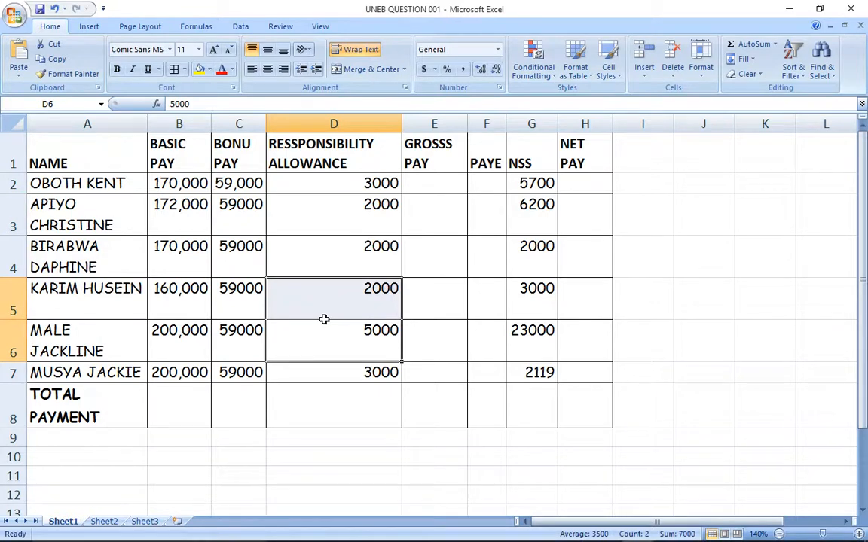
Step: Close the UNEB QUESTION 001 workbook and close Book2 without saving its changes
click(331, 298)
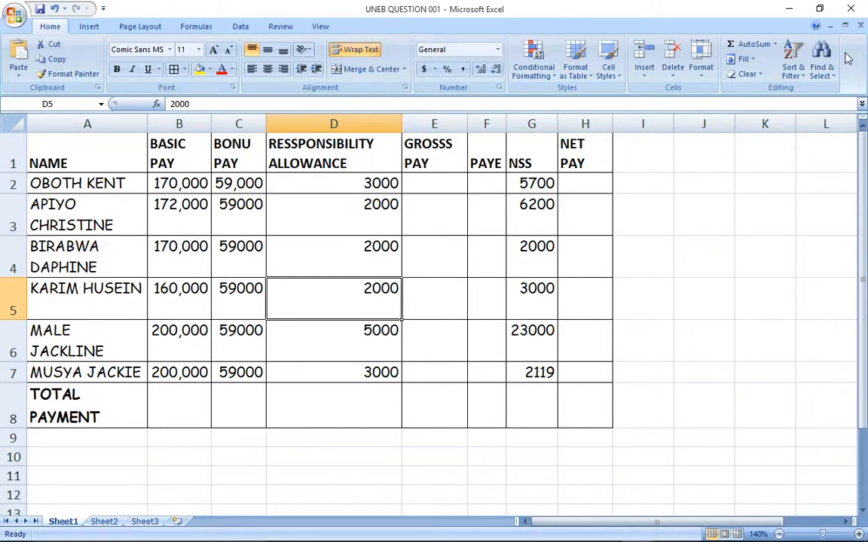
click(857, 10)
click(854, 10)
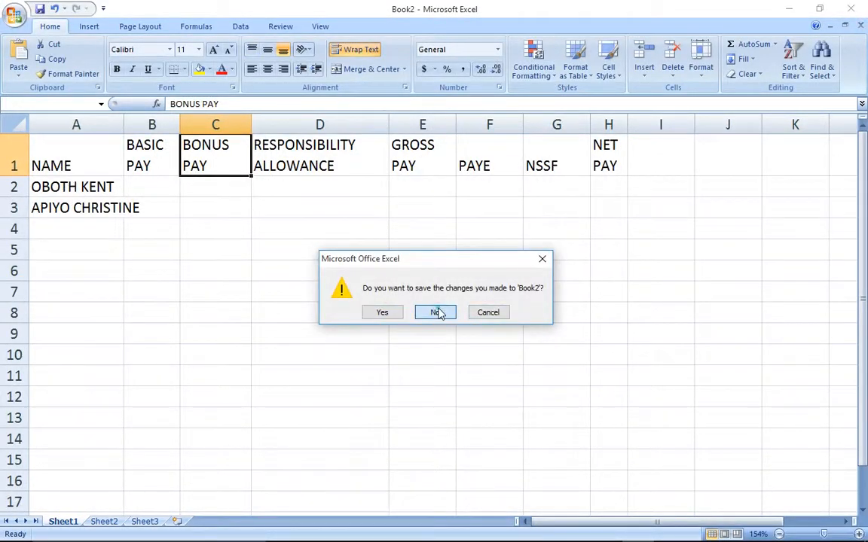
click(438, 313)
Step: Close the upload2 folder window and move the UNEB QUESTION 001 file to a lower spot on the desktop
click(812, 15)
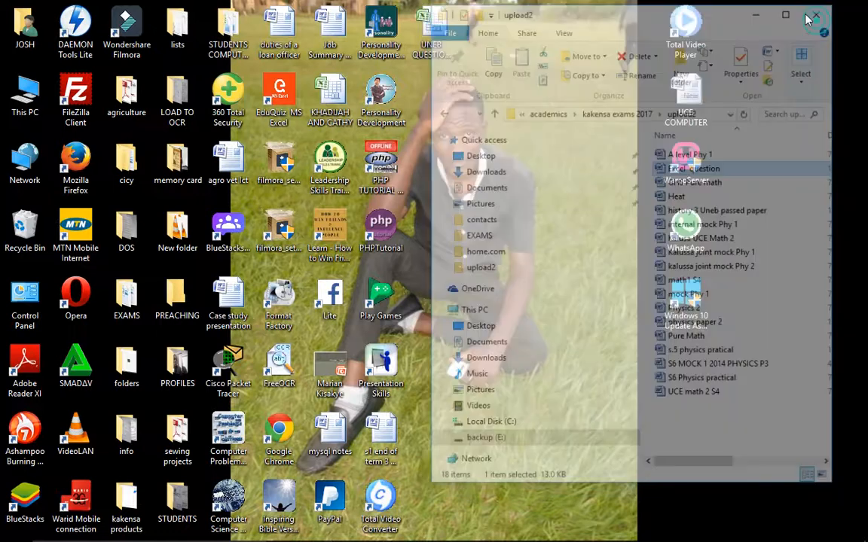
drag(425, 11, 447, 156)
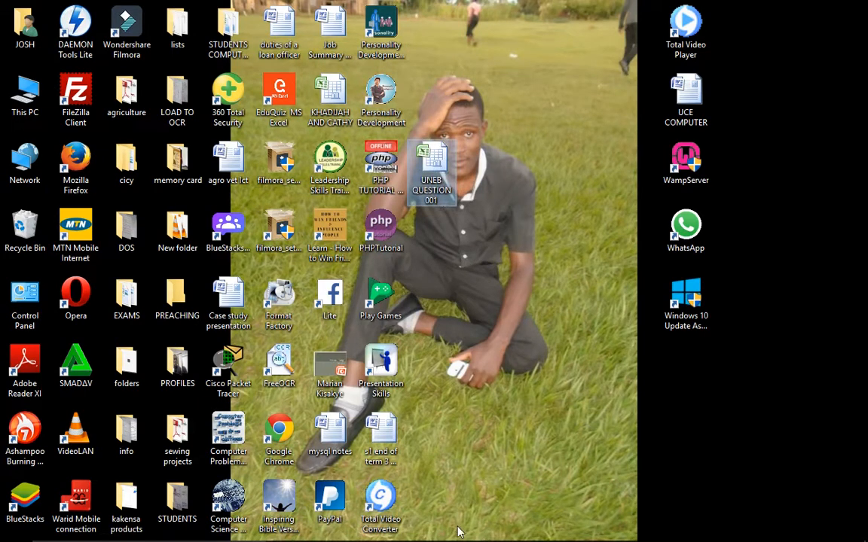
Step: Switch to the Excel question document in Word, maximize it and review the saving instruction in part (i)
click(515, 528)
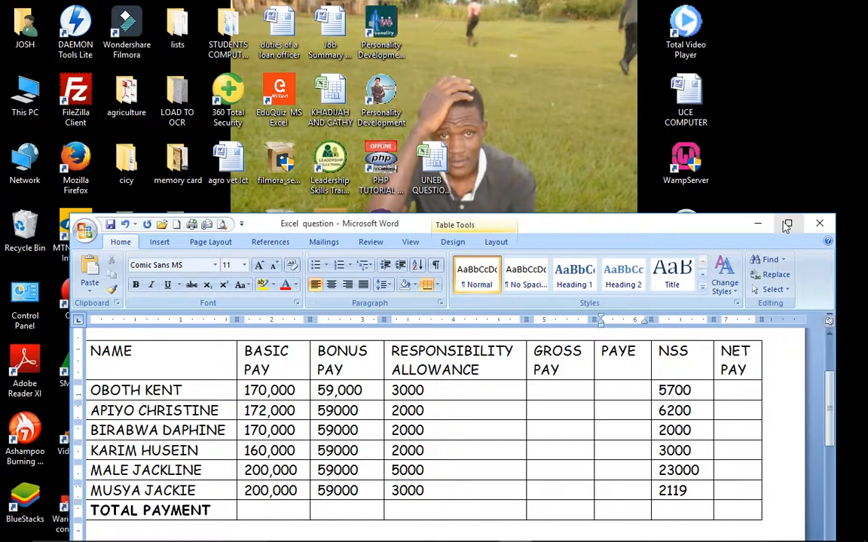
click(787, 225)
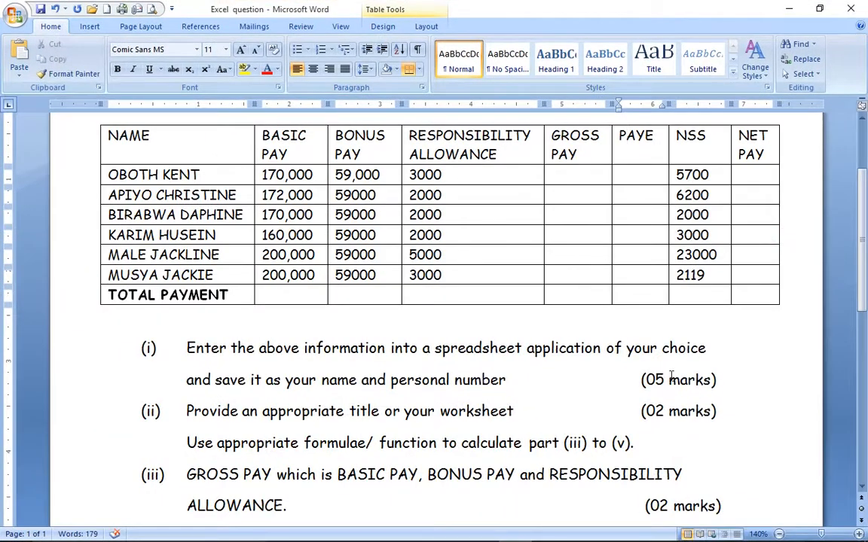
drag(722, 385, 212, 343)
click(330, 380)
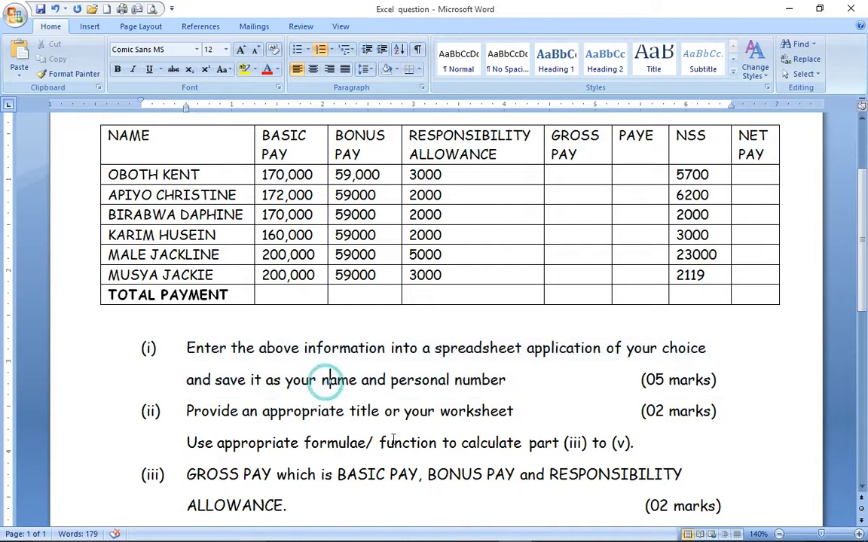
mouse_move(616, 536)
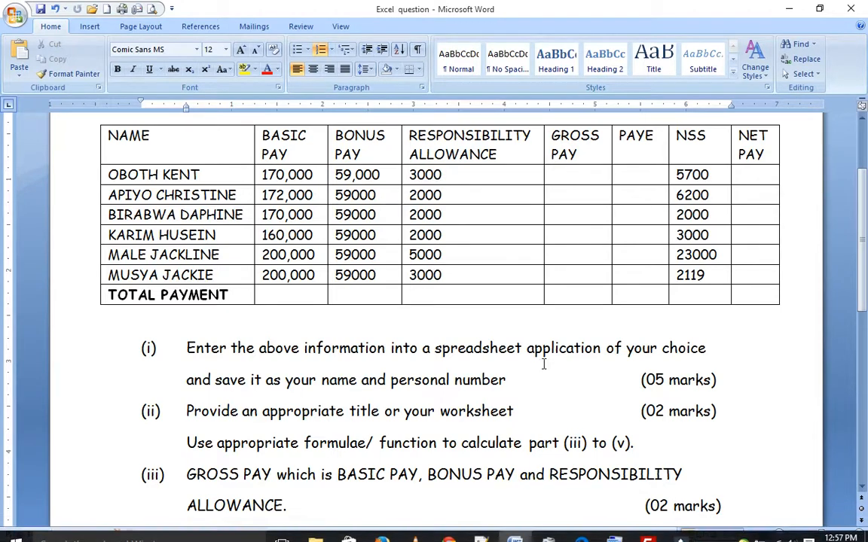
click(376, 292)
text(WWW.)
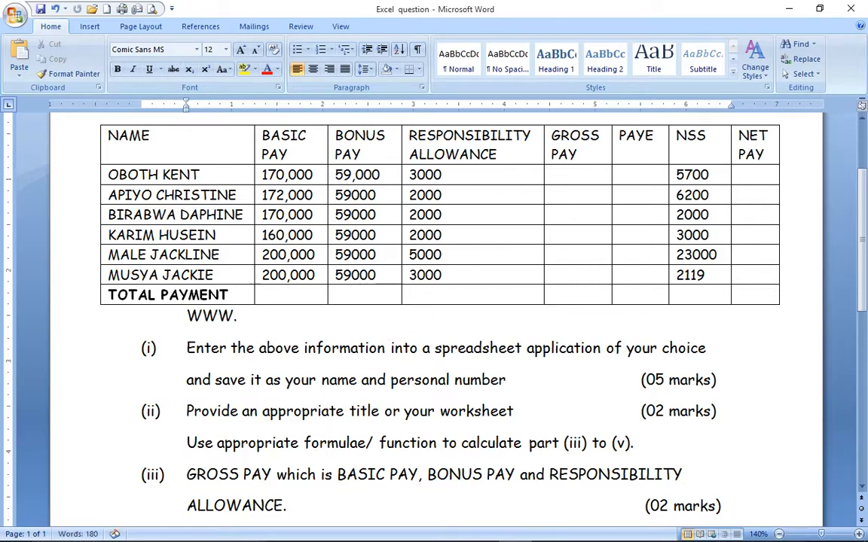
text(kaken)
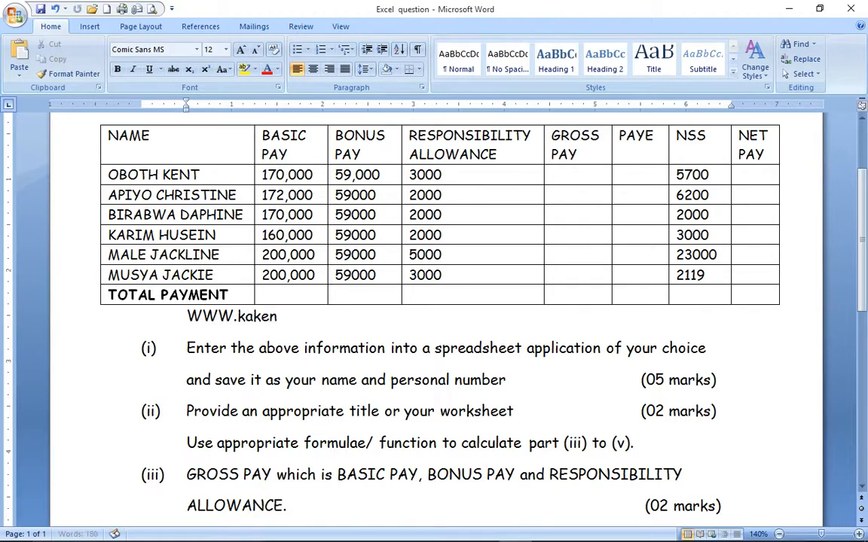
text(saonline.com)
drag(367, 316, 192, 317)
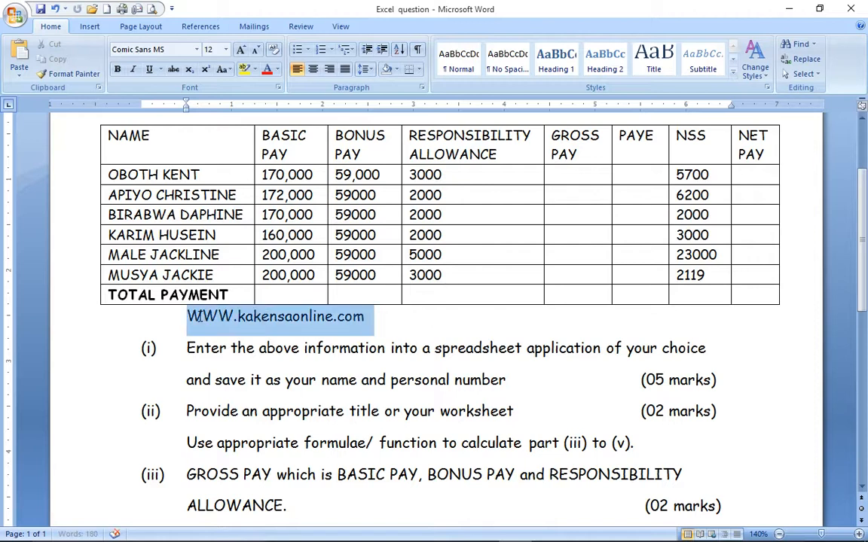
click(269, 316)
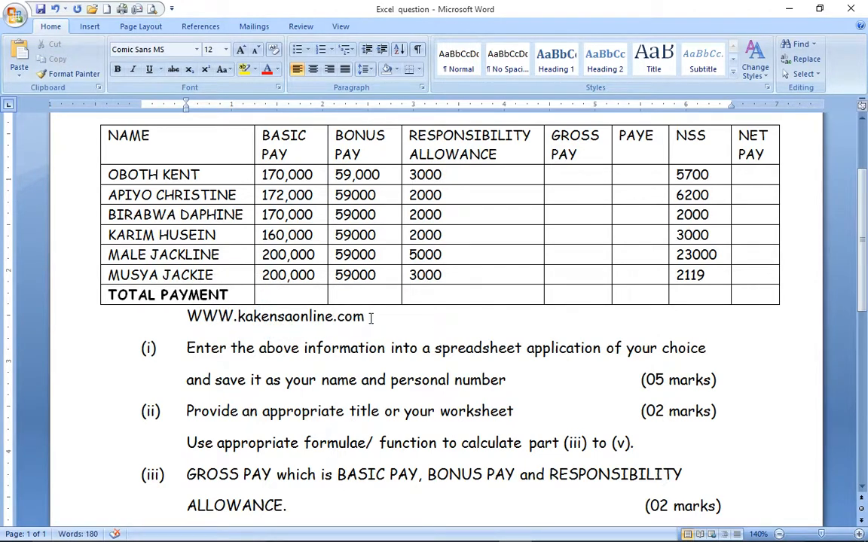
Step: Delete the website address from the line below the payroll table
drag(367, 316, 223, 322)
key(BackSpace)
key(BackSpace)
key(BackSpace)
key(BackSpace)
key(BackSpace)
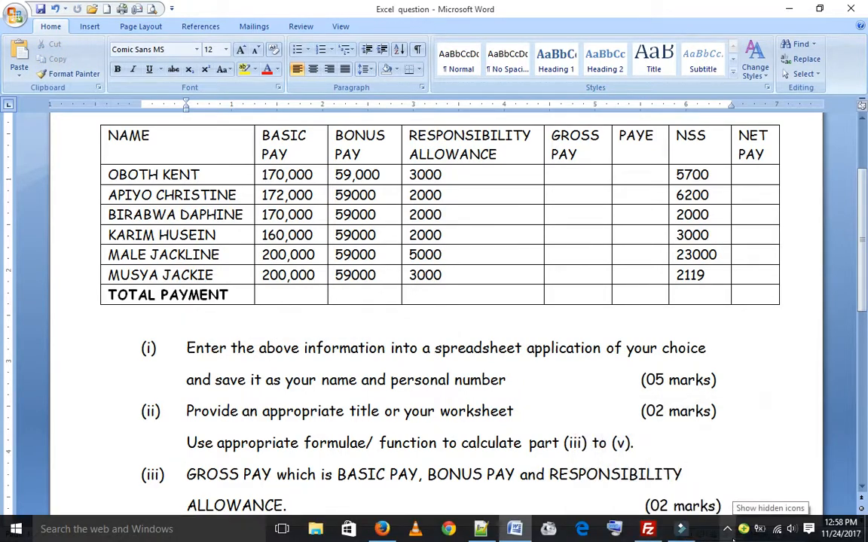
click(731, 532)
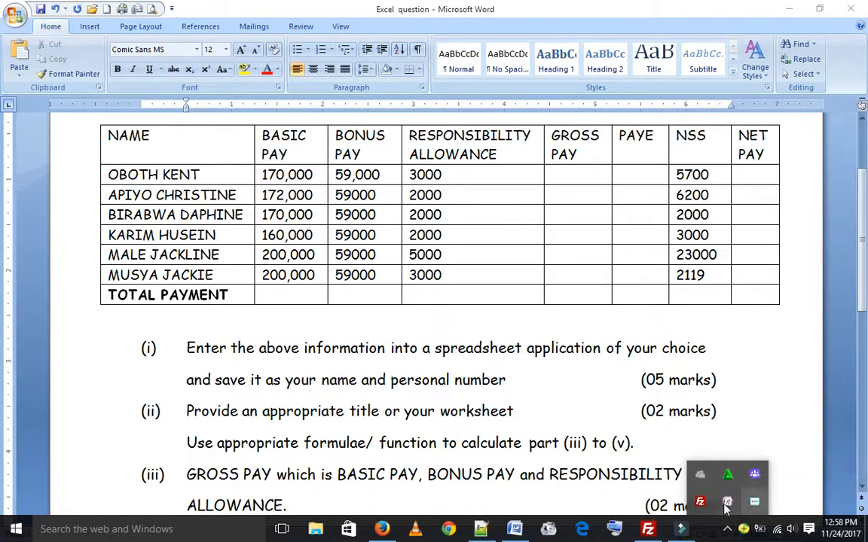
right_click(757, 502)
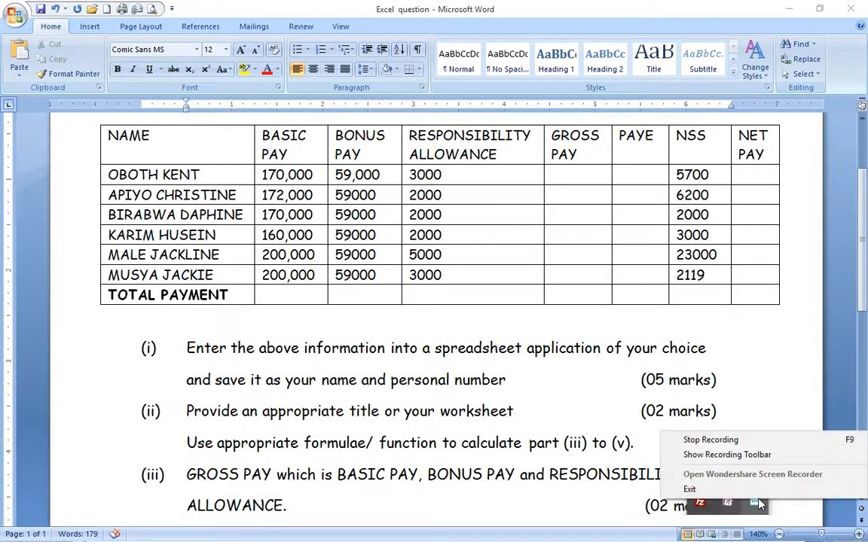